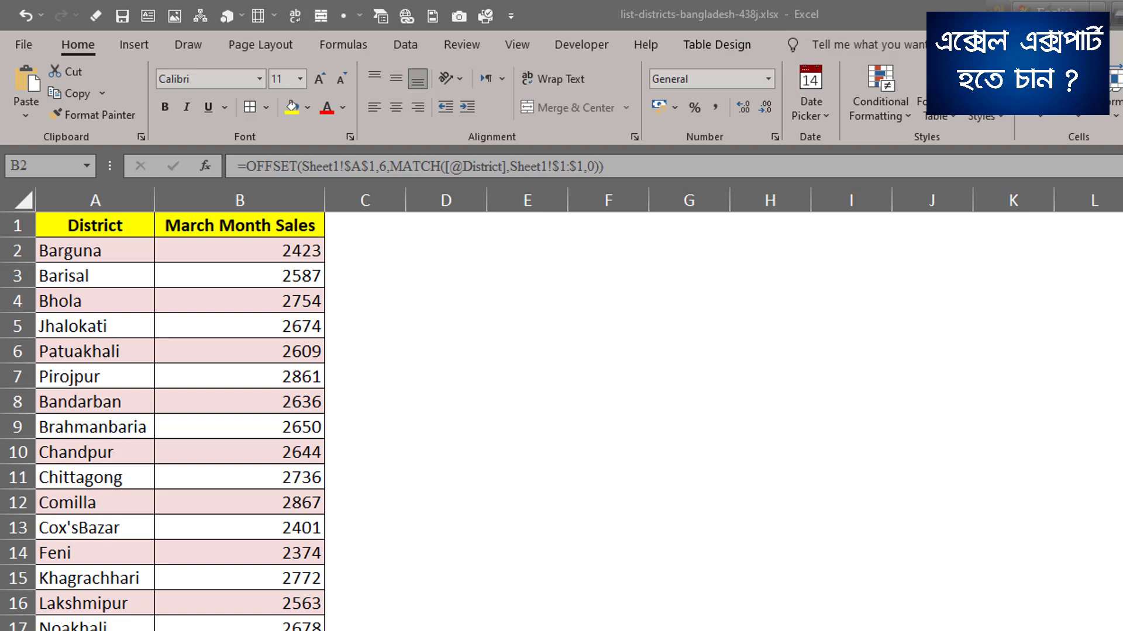
# Examine the district sales tables laid out side by side across Sheet1.
pyautogui.hotkey('alt', 'Tab')
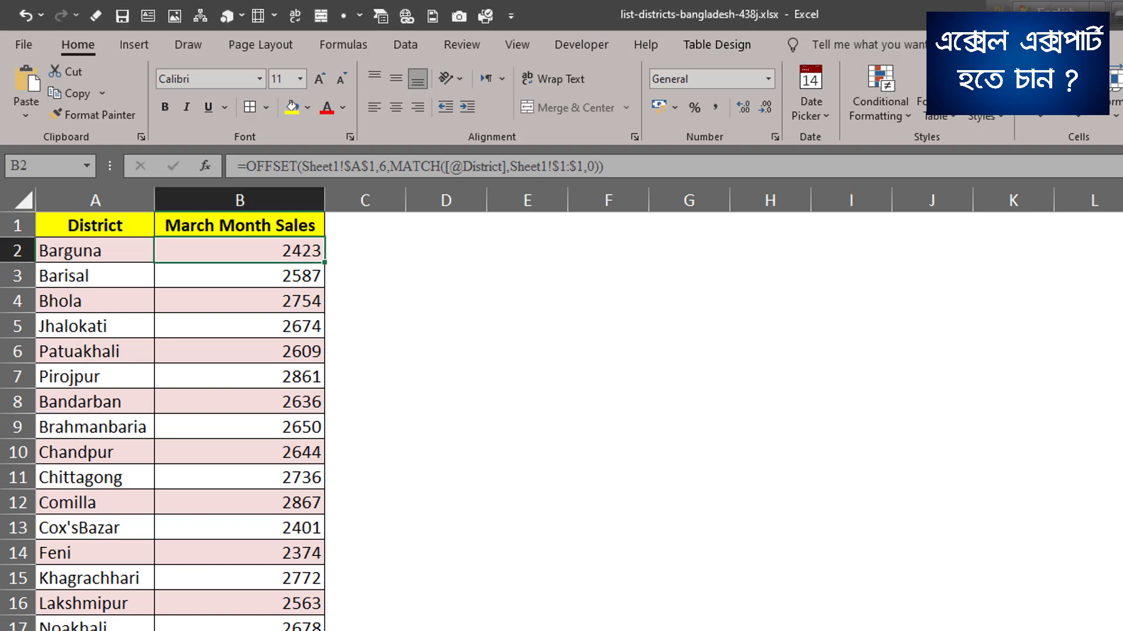
pyautogui.hotkey('ctrl', 'pageup')
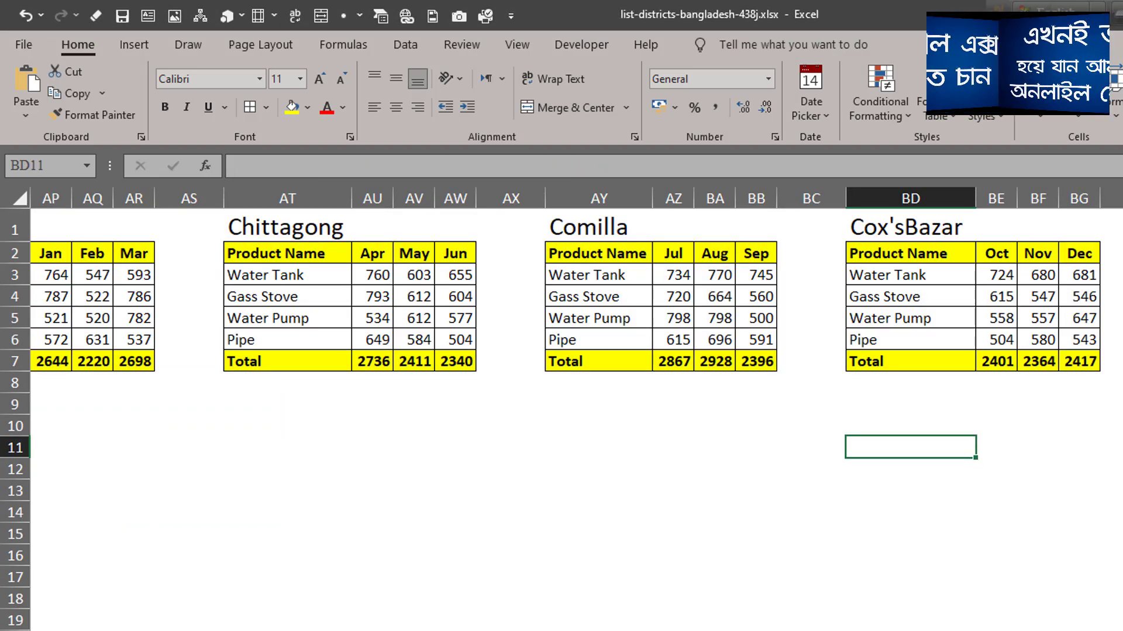
pyautogui.hscroll(-10, 576, 292)
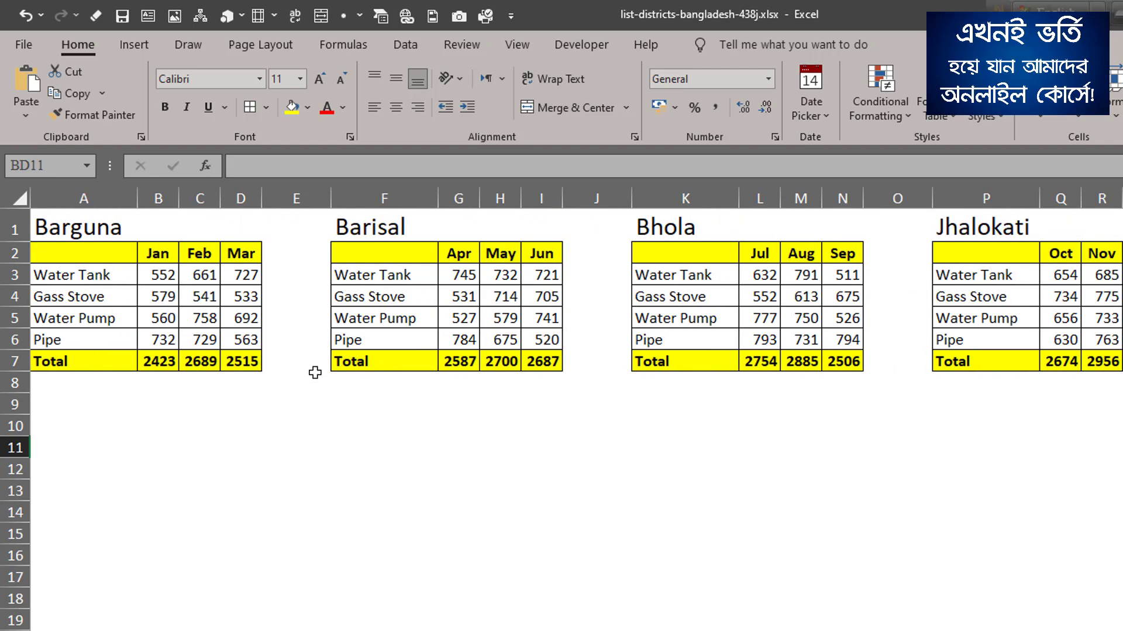
pyautogui.moveTo(76, 229); pyautogui.dragTo(225, 358)
pyautogui.moveTo(339, 228); pyautogui.dragTo(537, 362)
pyautogui.moveTo(719, 227); pyautogui.dragTo(850, 358)
pyautogui.moveTo(982, 228); pyautogui.dragTo(1116, 364)
pyautogui.moveTo(1122, 227); pyautogui.dragTo(1122, 340)
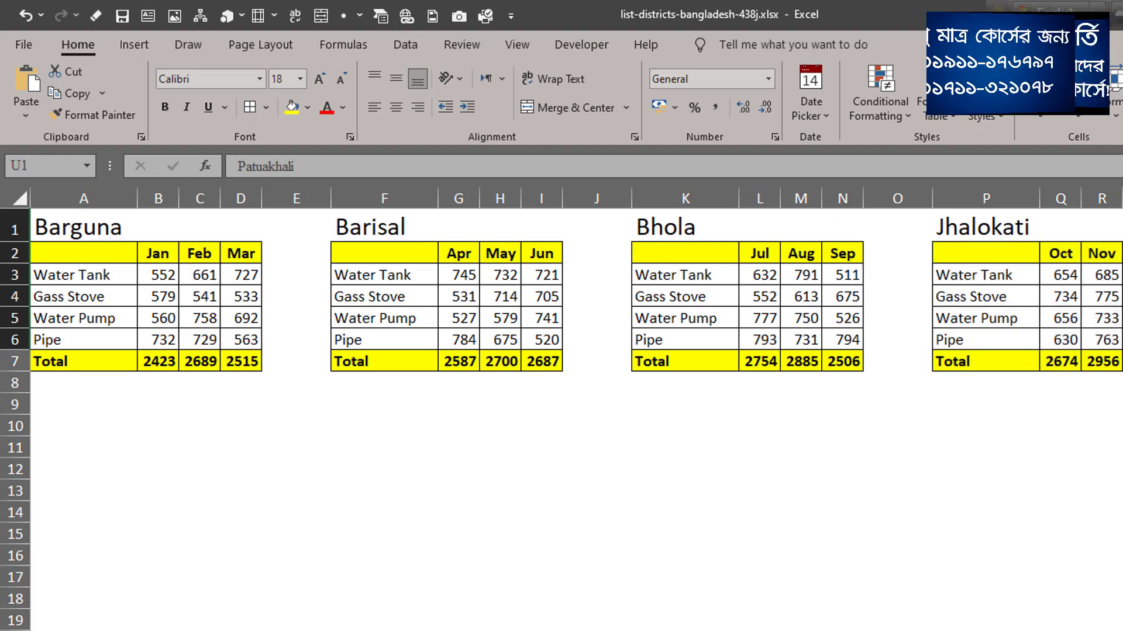
pyautogui.hscroll(20, 576, 293)
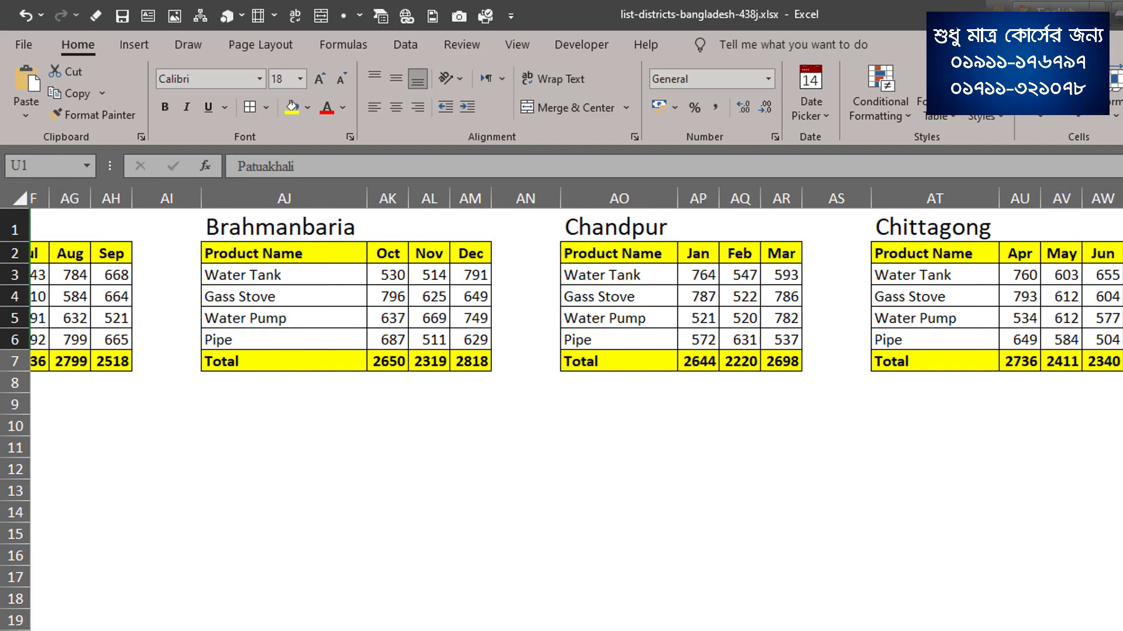
pyautogui.hscroll(6, 576, 293)
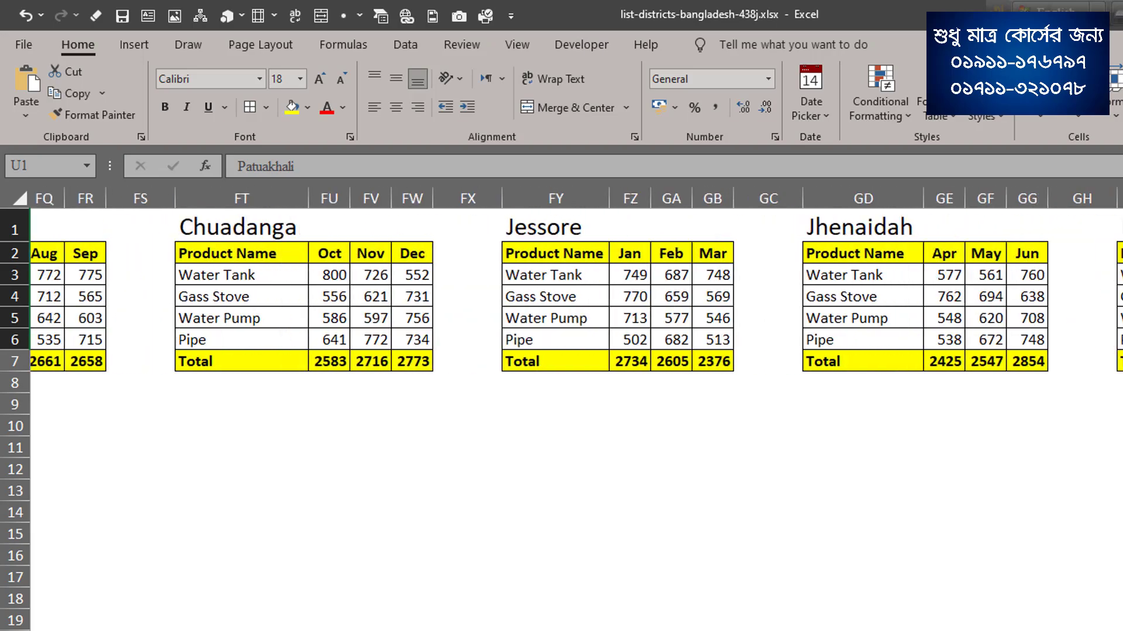
pyautogui.hscroll(-8, 576, 292)
pyautogui.hscroll(-20, 576, 293)
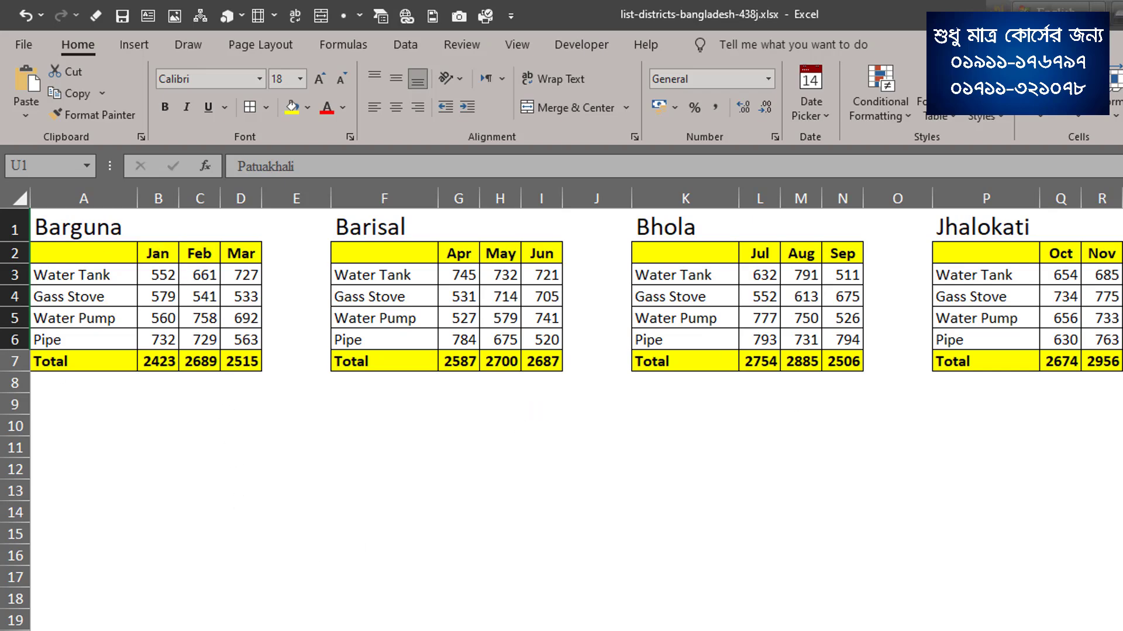
# Compare the District list with the month headings and Total row of the Barguna table on Sheet1.
pyautogui.hotkey('ctrl', 'pagedown')
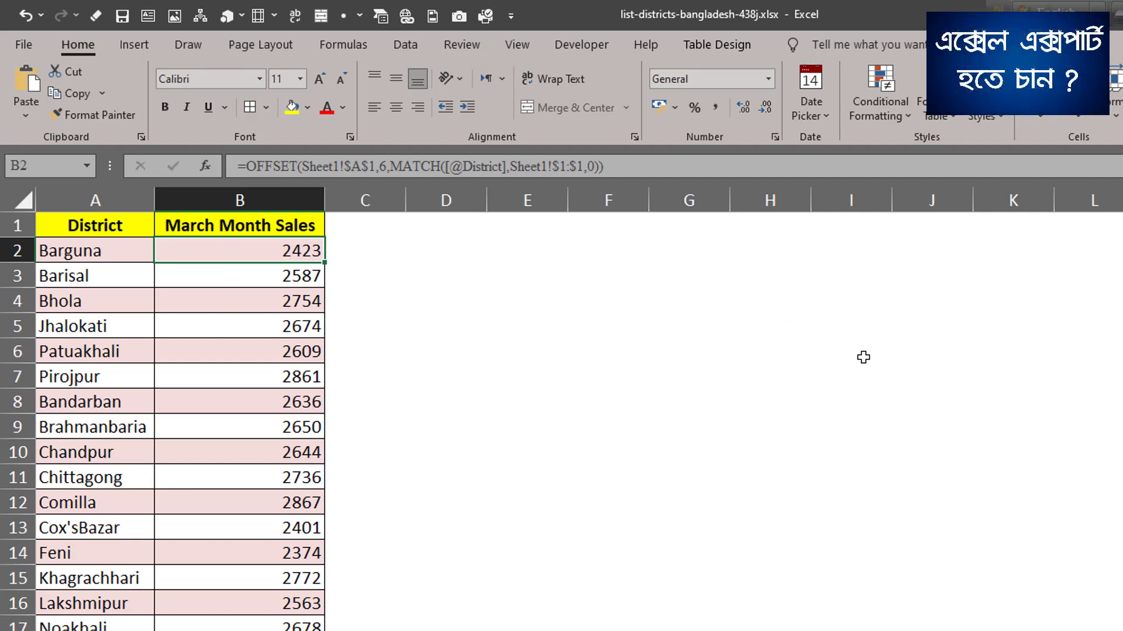
pyautogui.click(120, 222)
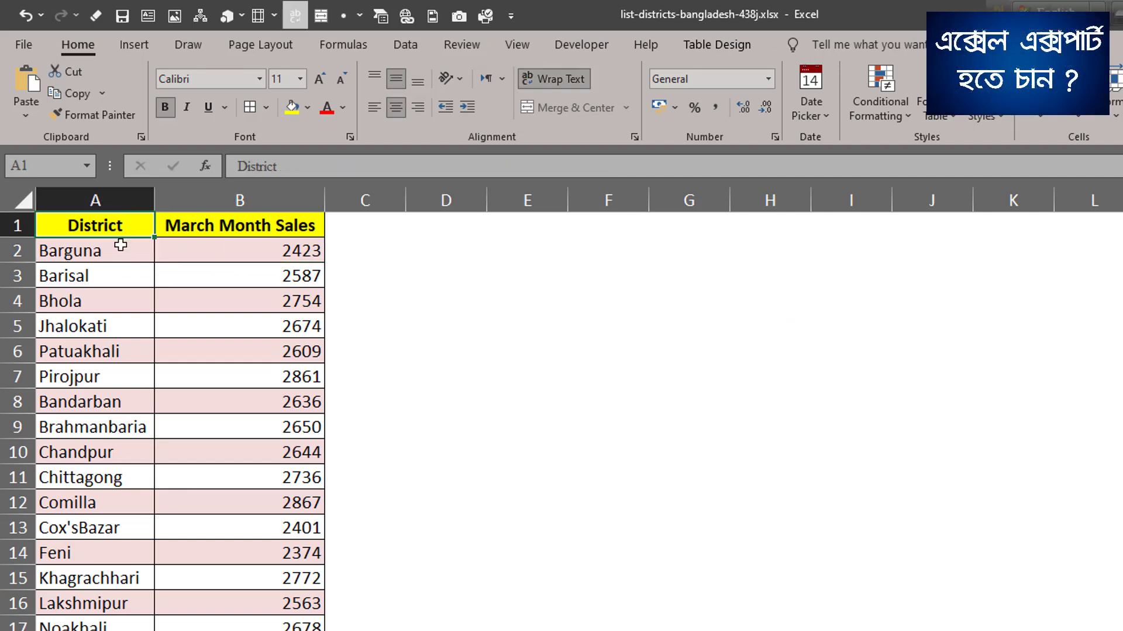
pyautogui.moveTo(115, 244); pyautogui.dragTo(114, 630)
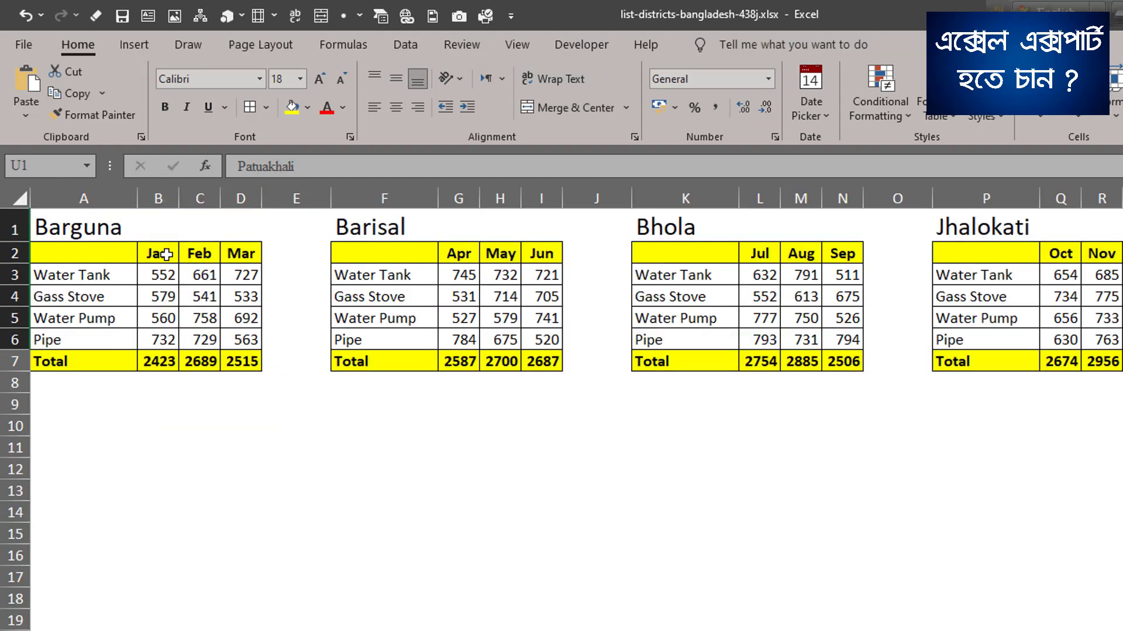
pyautogui.click(204, 254)
pyautogui.click(245, 255)
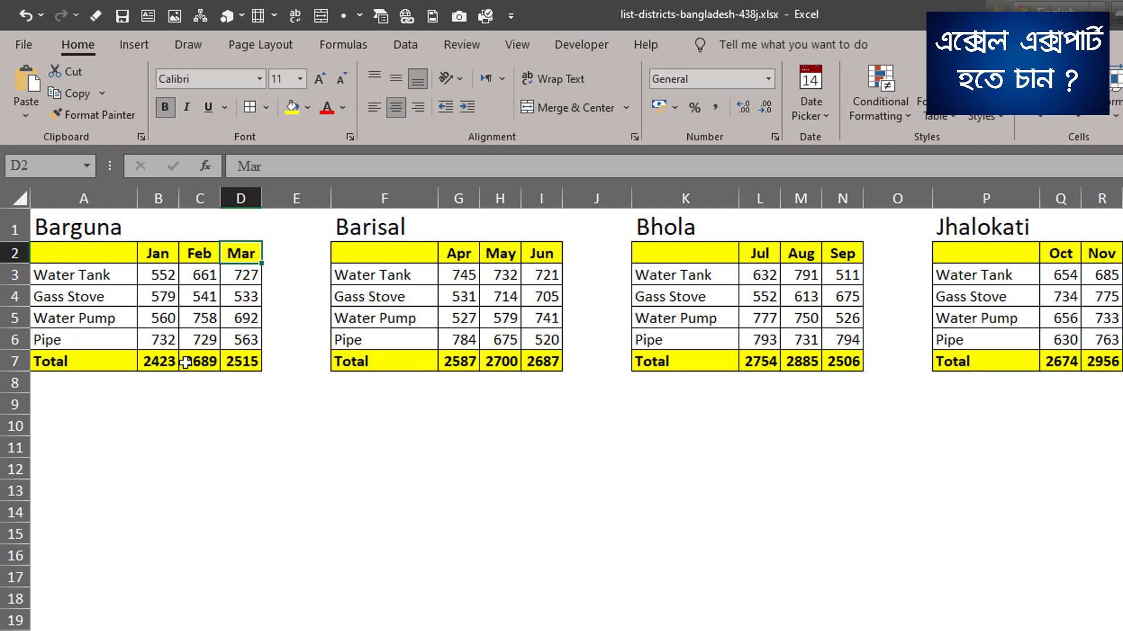
pyautogui.moveTo(162, 357); pyautogui.dragTo(245, 361)
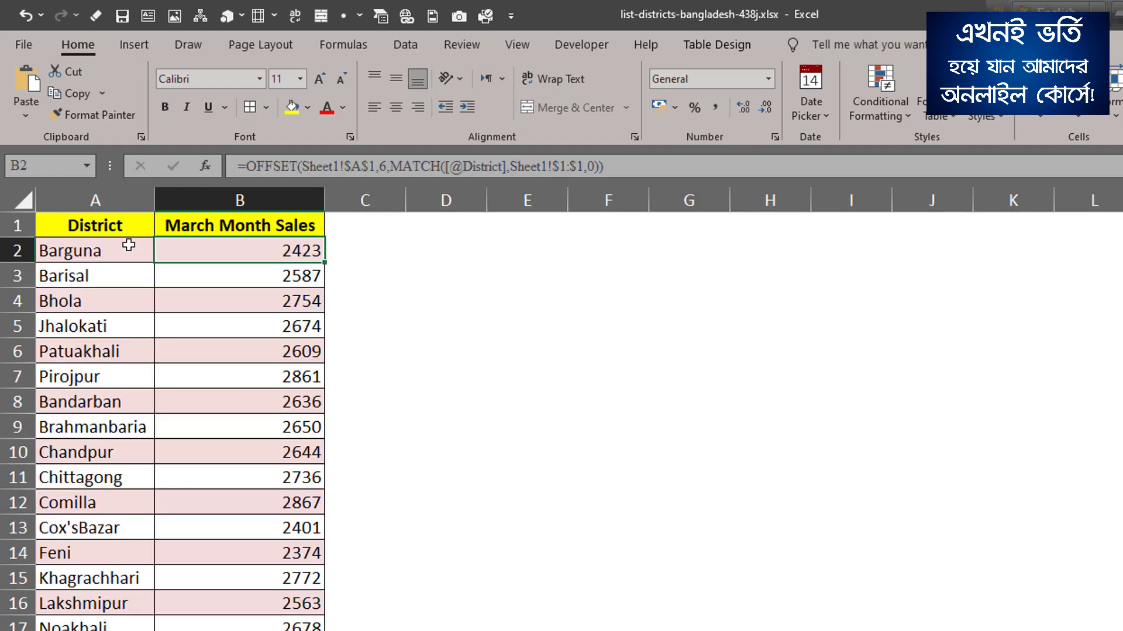
pyautogui.click(126, 245)
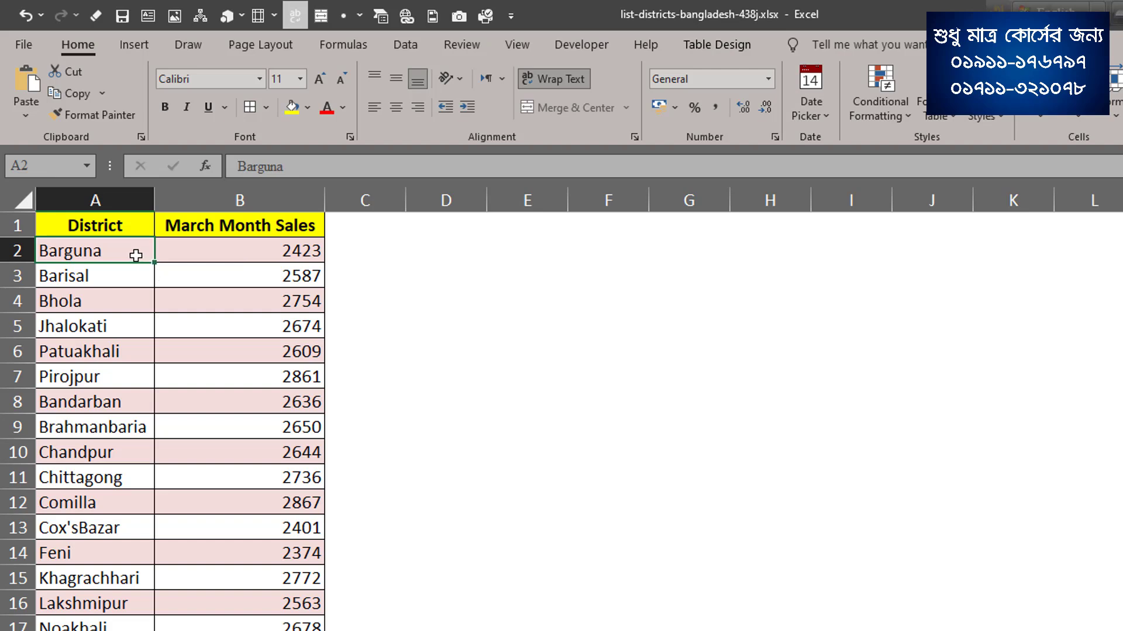
# Clear all the formulas under March Month Sales from cell B2 down.
pyautogui.click(196, 250)
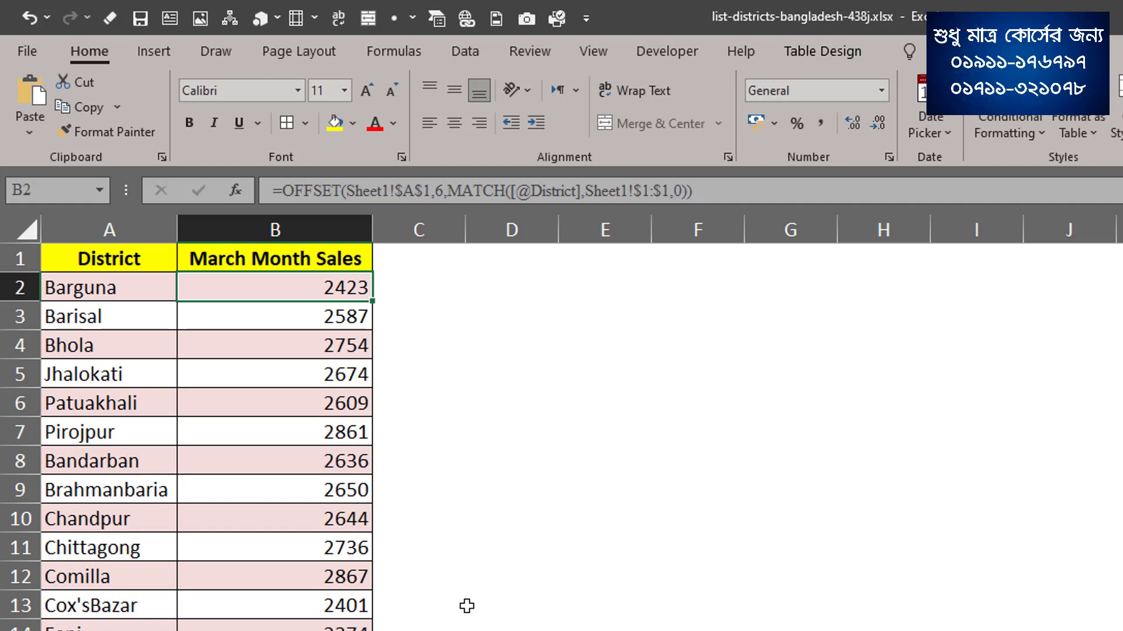
pyautogui.hotkey('ctrl', 'shift', 'Down')
pyautogui.press('Delete')
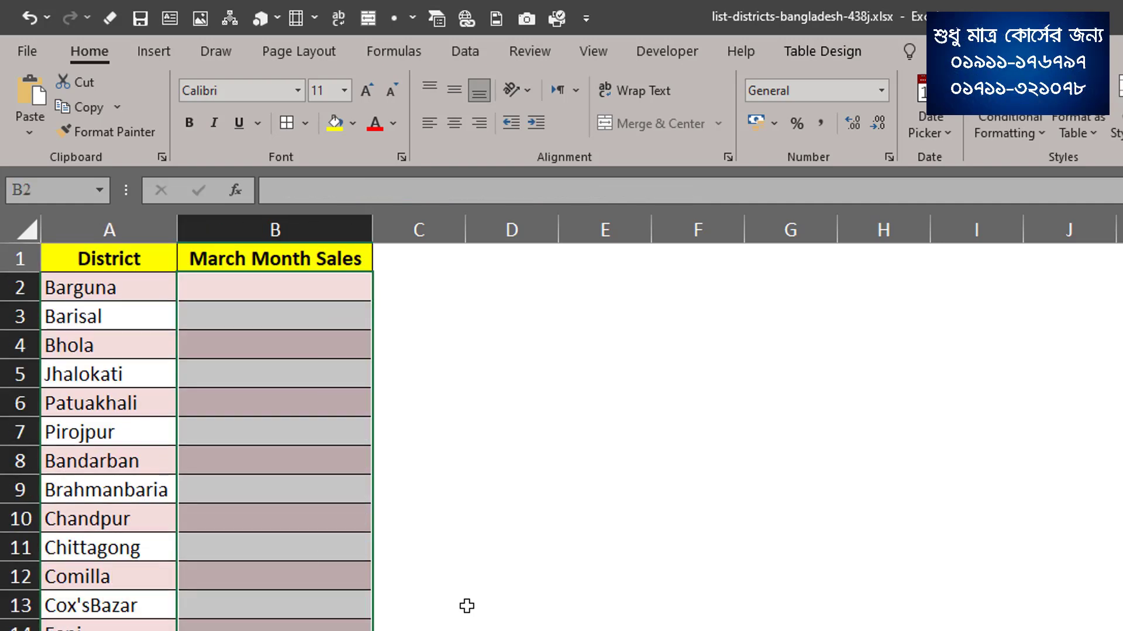
# Start an OFFSET formula in cell B2 for Barguna's March Month Sales.
pyautogui.click(272, 280)
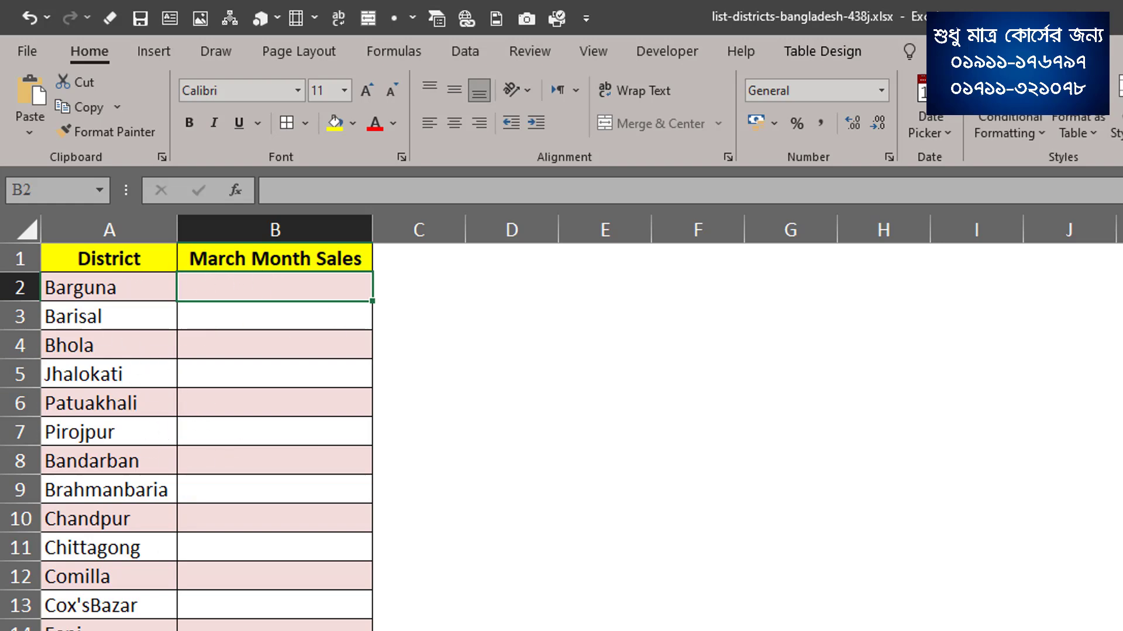
pyautogui.hotkey('ctrl', 'pagedown')
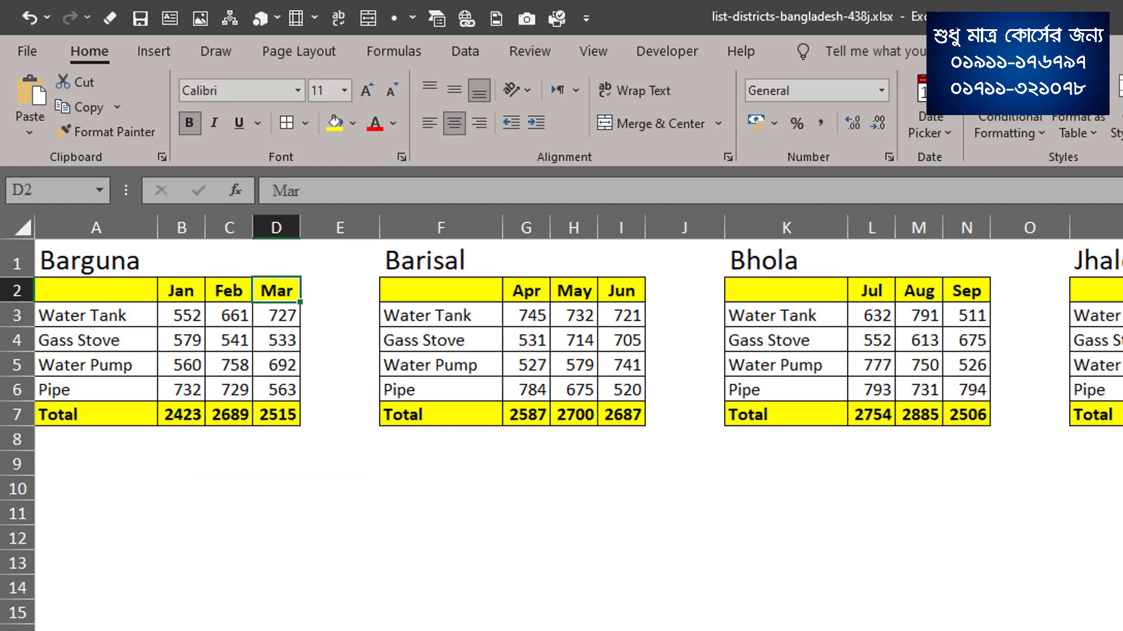
pyautogui.hotkey('ctrl', 'pageup')
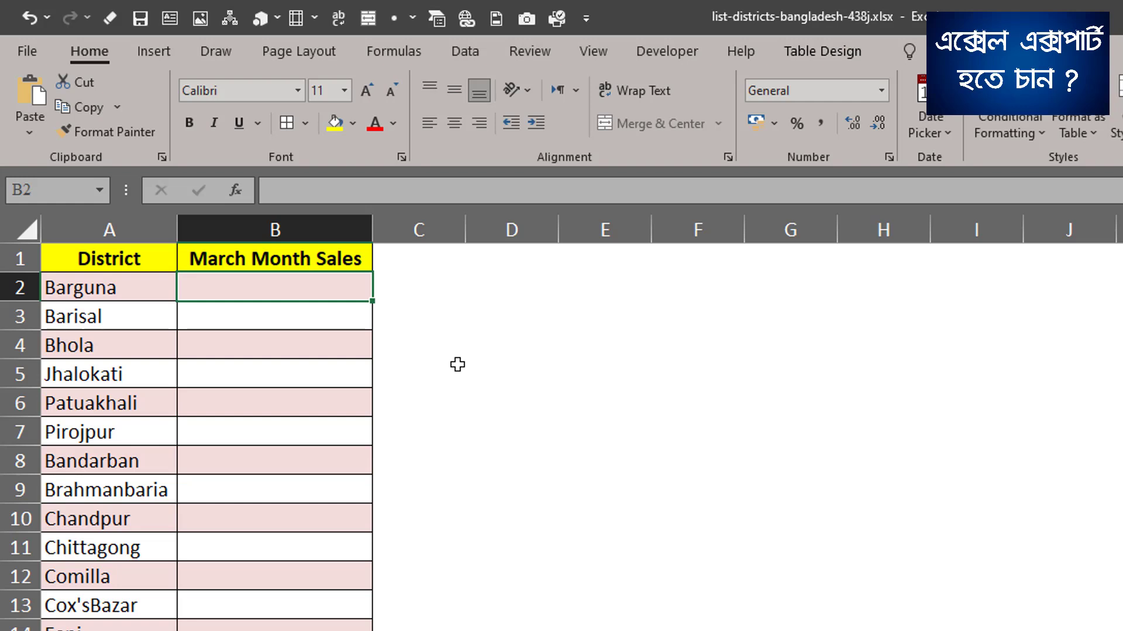
pyautogui.write('=')
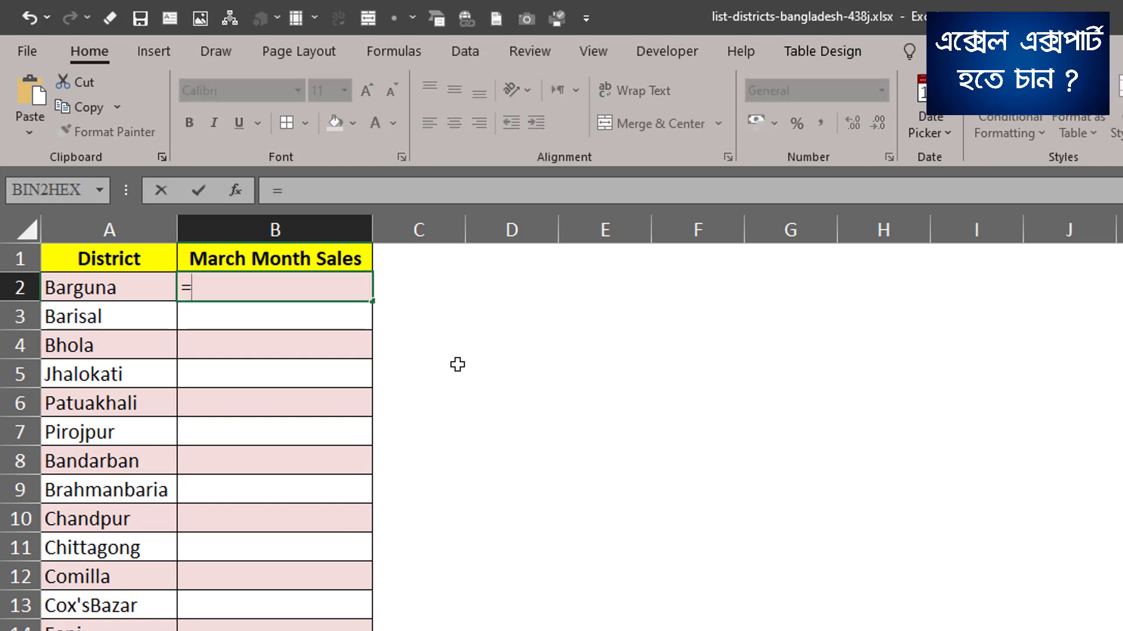
pyautogui.write('off')
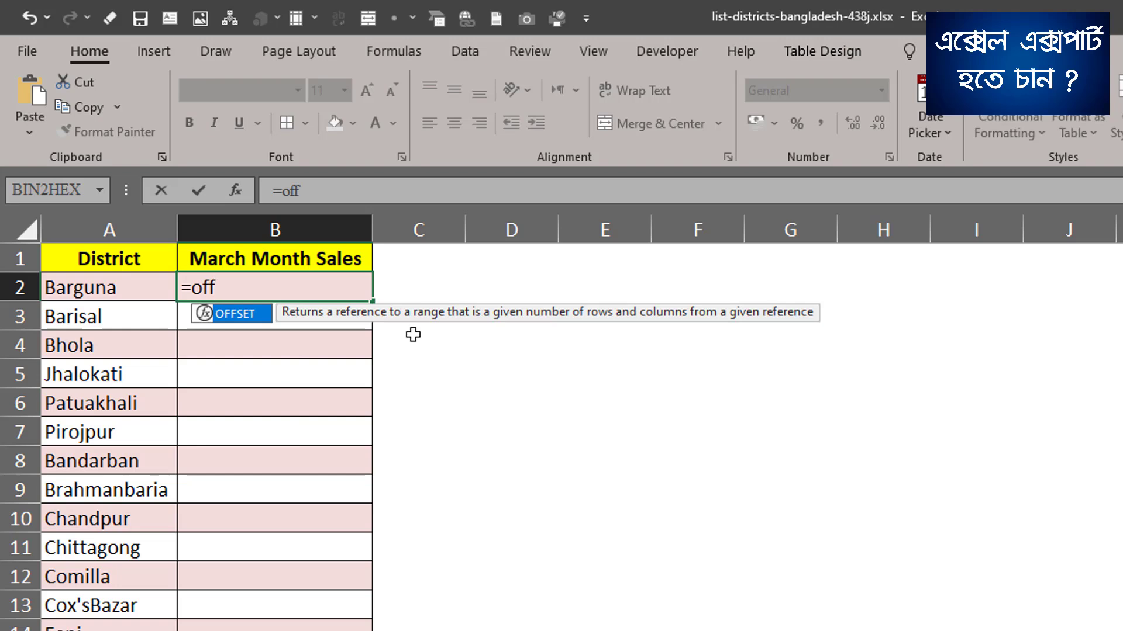
pyautogui.doubleClick(255, 314)
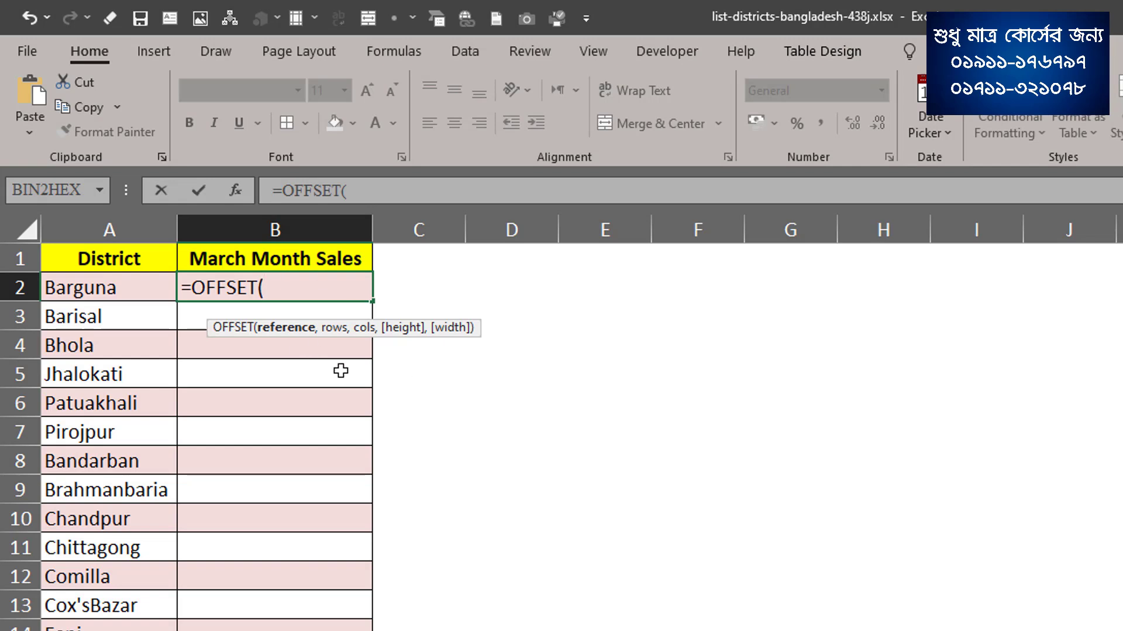
pyautogui.moveTo(347, 331)
pyautogui.mouseDown()
pyautogui.moveTo(321, 326)
pyautogui.moveTo(337, 325)
pyautogui.mouseUp()
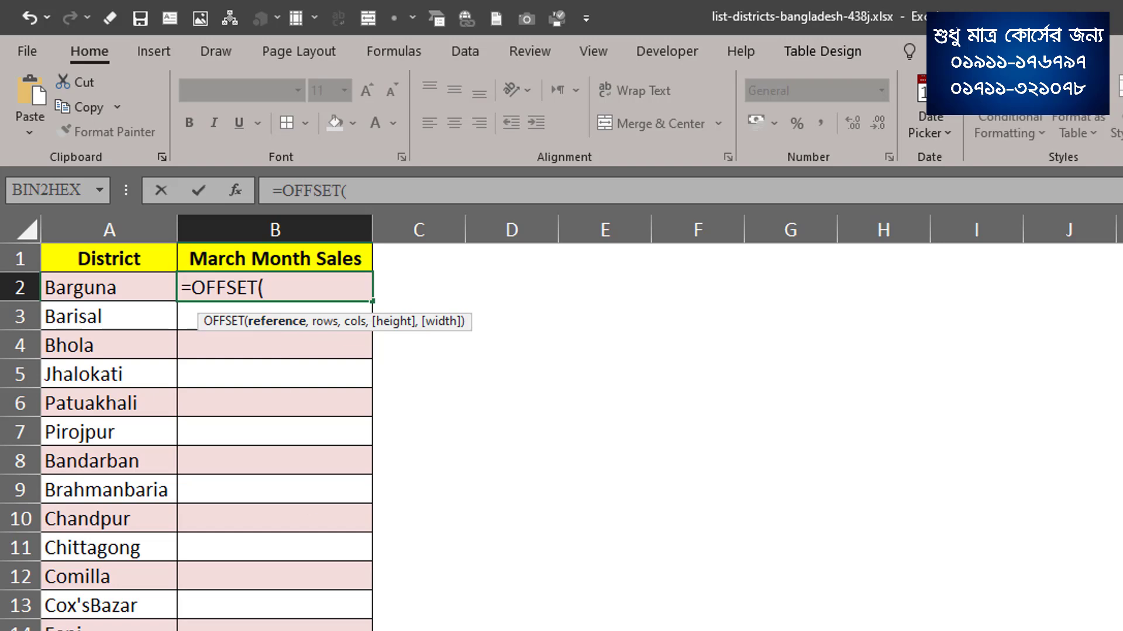
# Set the OFFSET reference to cell A1 of Sheet1 as the absolute reference $A$1.
pyautogui.hotkey('ctrl', 'pageup')
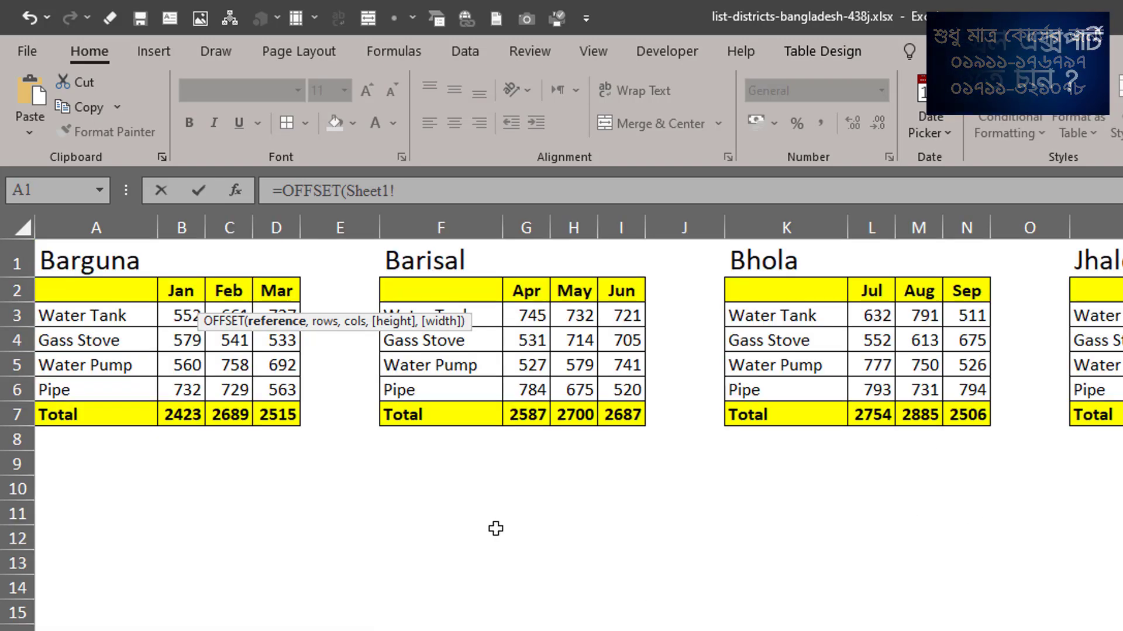
pyautogui.moveTo(345, 323); pyautogui.dragTo(292, 335)
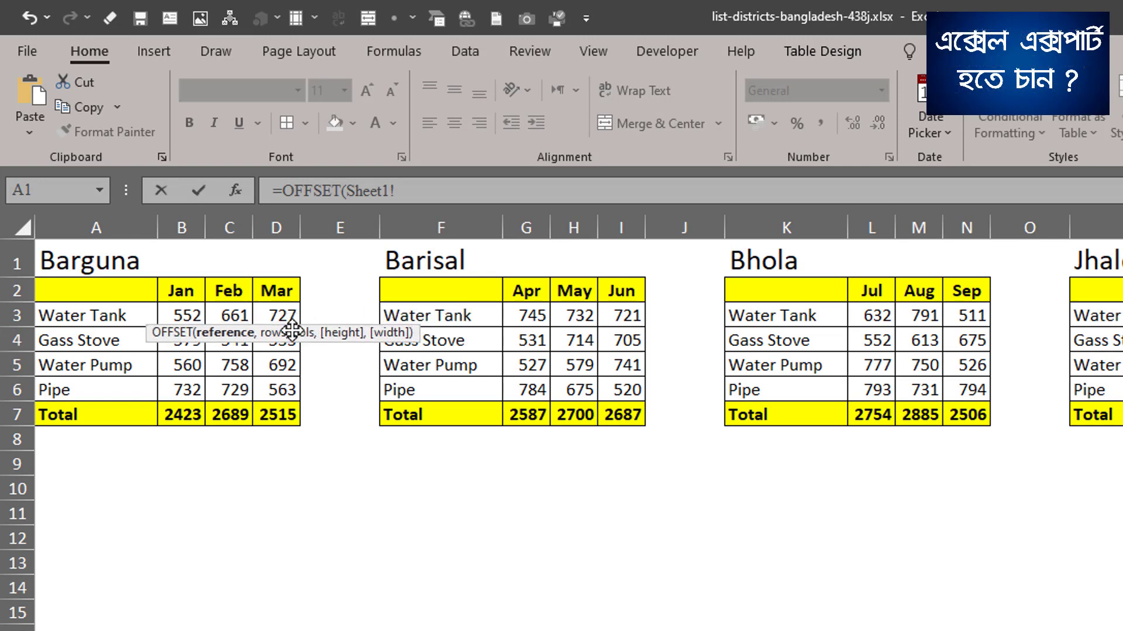
pyautogui.click(86, 261)
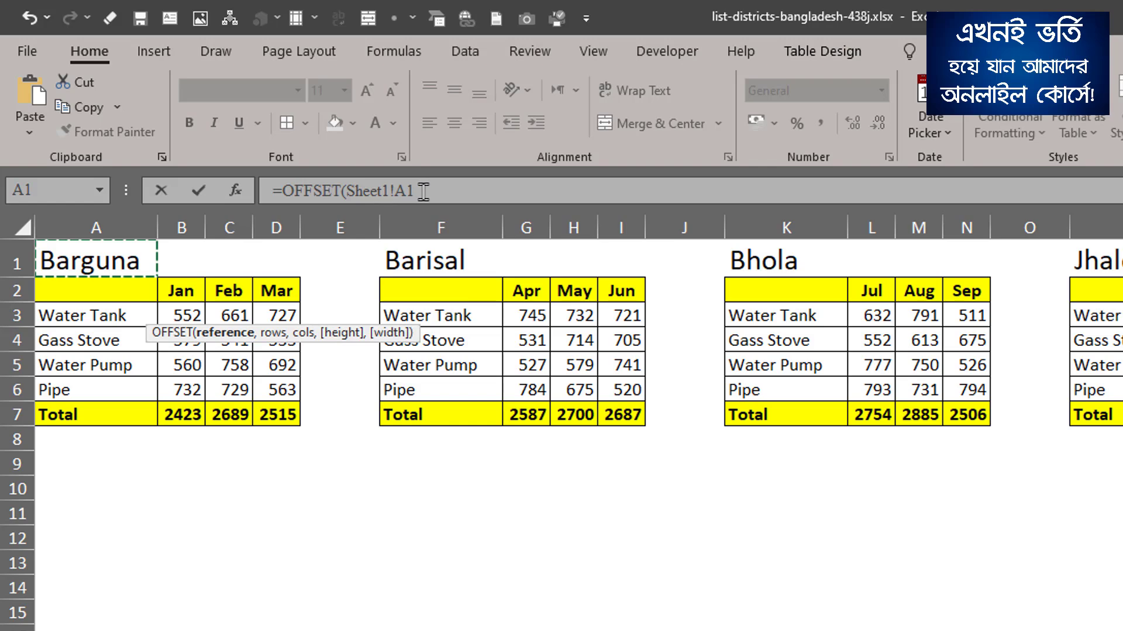
pyautogui.moveTo(414, 191); pyautogui.dragTo(400, 187)
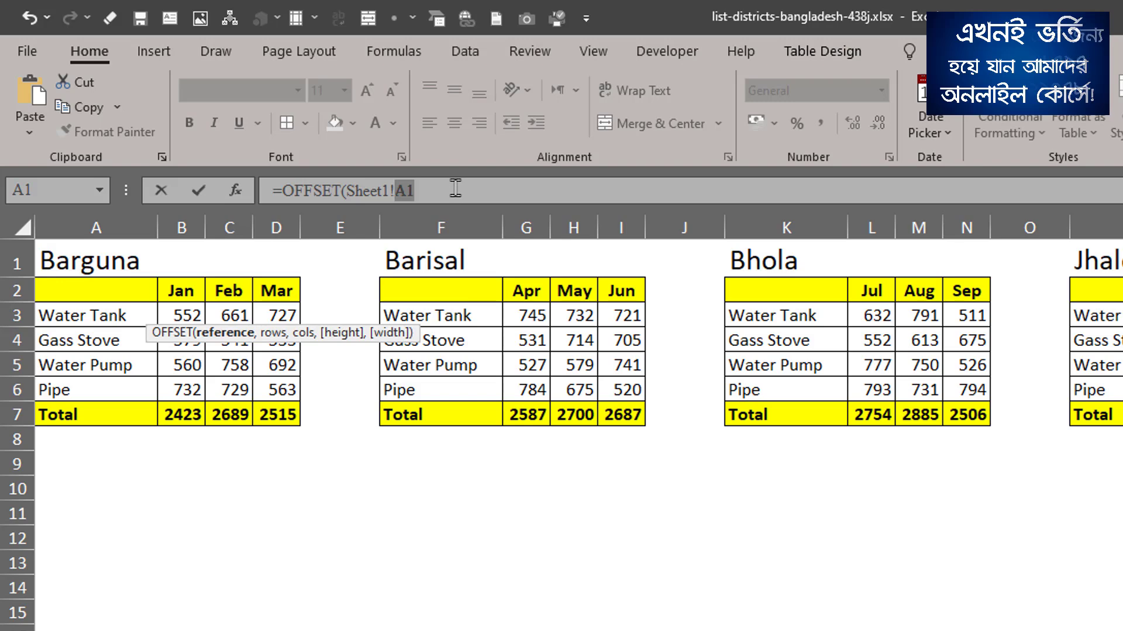
pyautogui.press('F4')
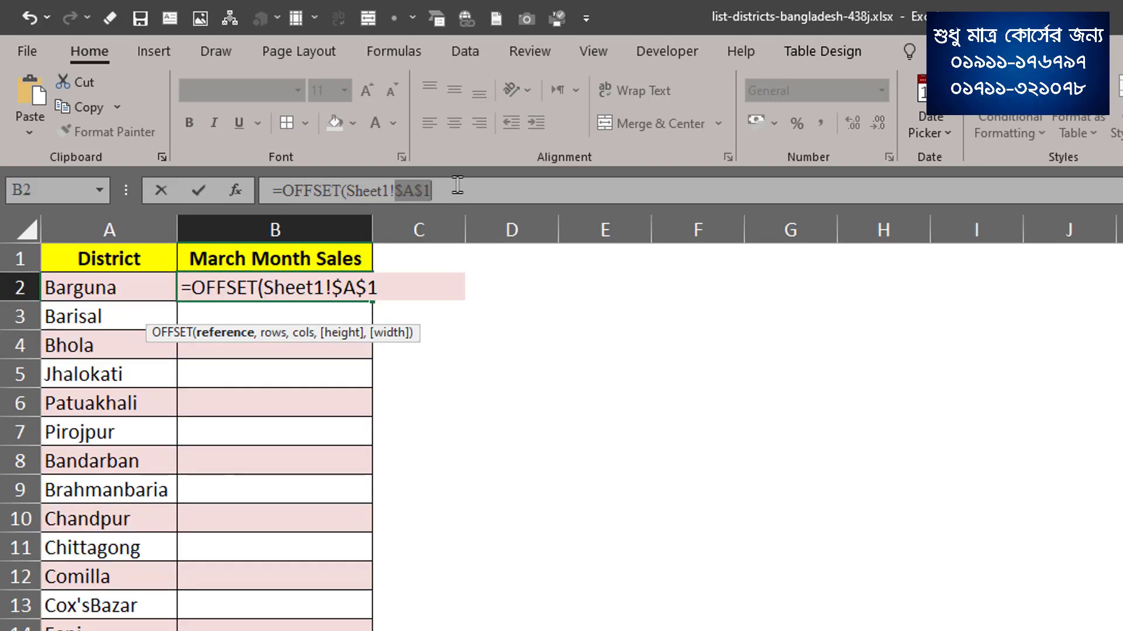
pyautogui.click(458, 185)
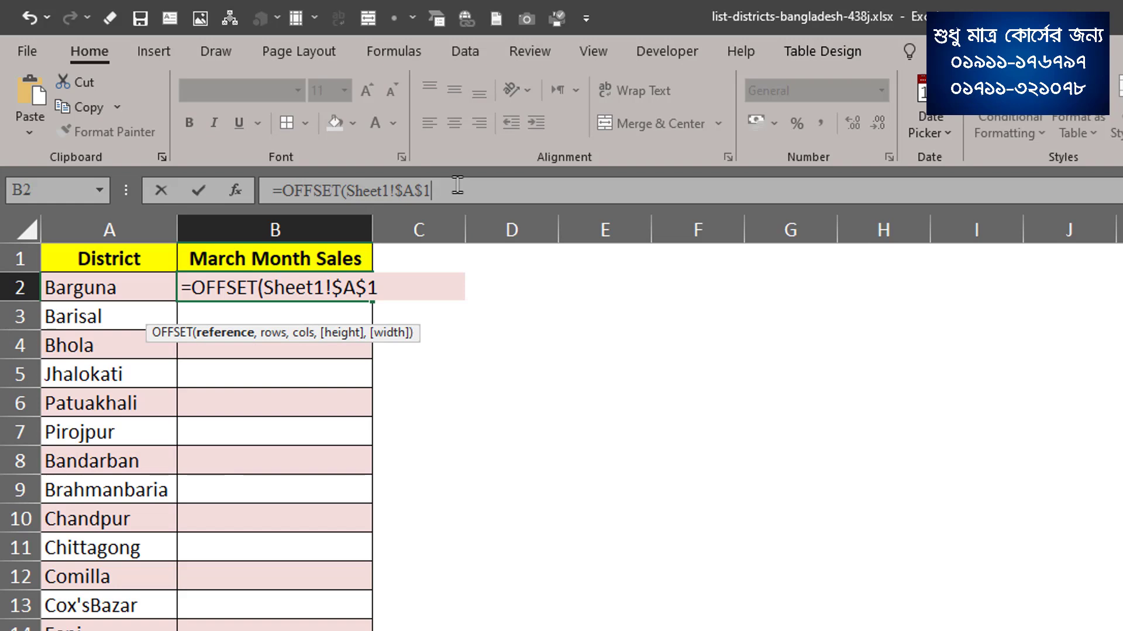
pyautogui.write(',')
# Enter Sheet1!6 as the rows argument of the OFFSET formula.
pyautogui.moveTo(337, 335); pyautogui.dragTo(534, 263)
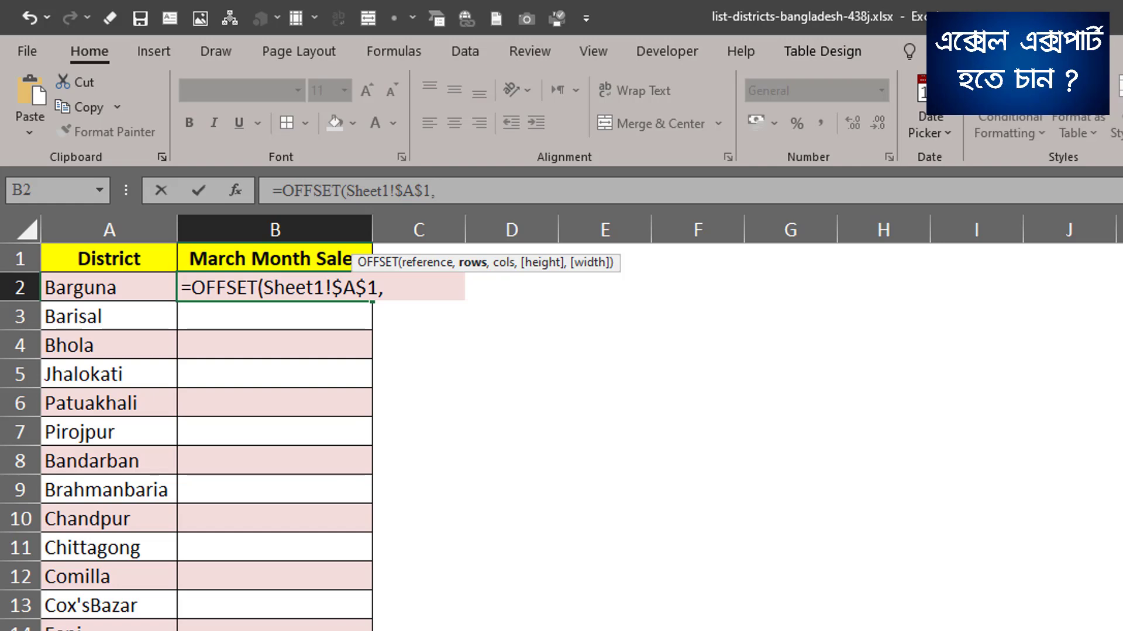
pyautogui.hotkey('ctrl', 'pageup')
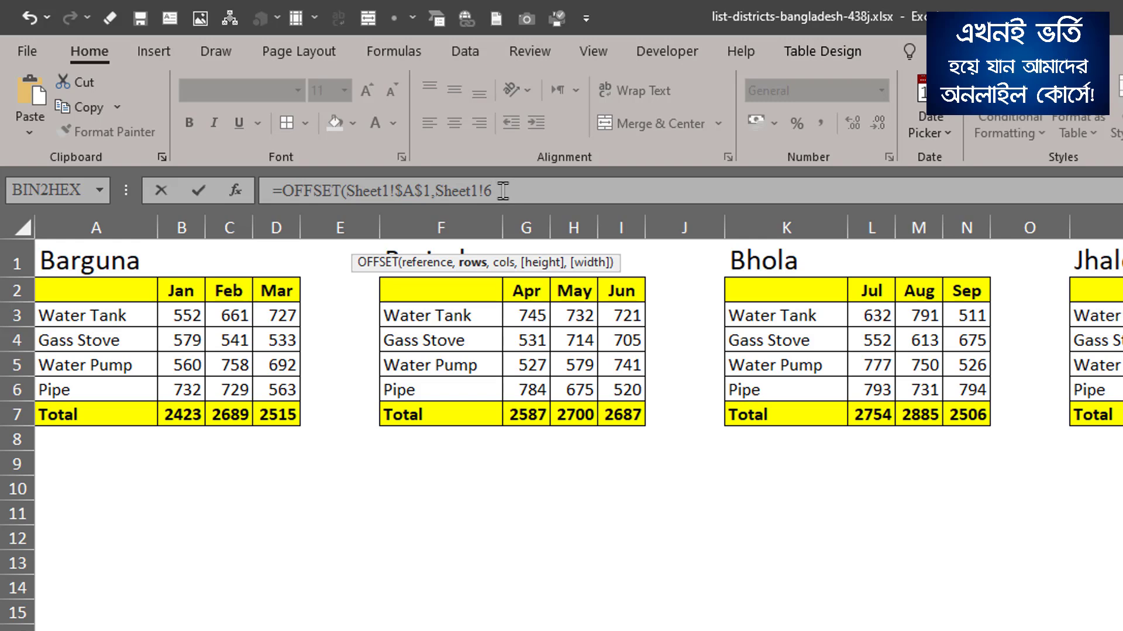
pyautogui.write(',')
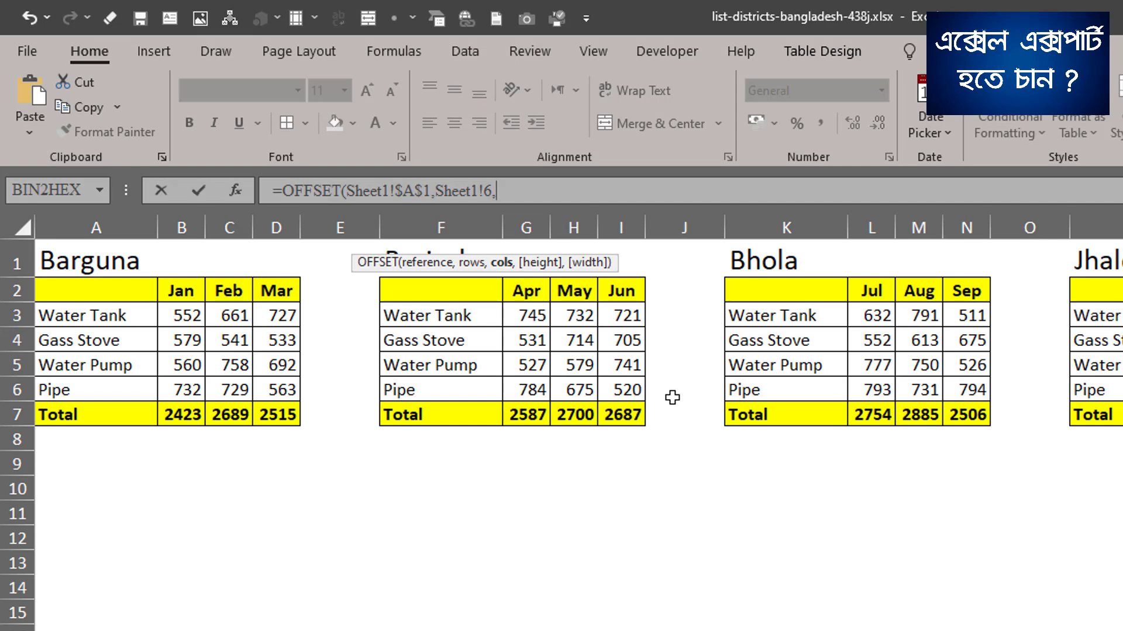
# Nest a MATCH function as the cols argument, with Barguna's District cell A2 as its lookup value.
pyautogui.write('match')
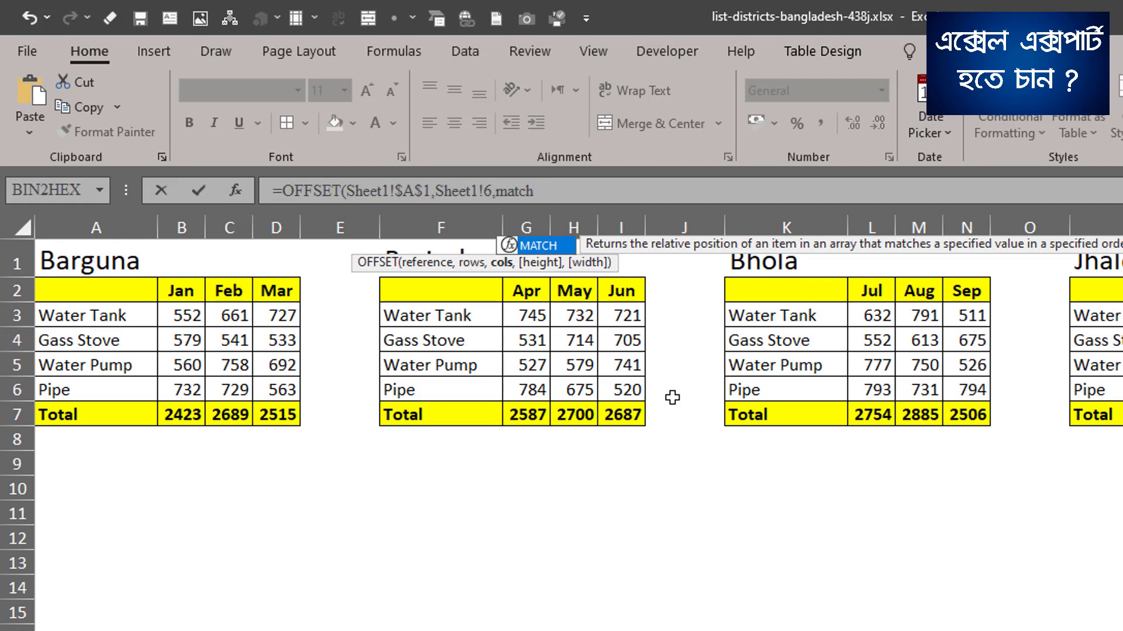
pyautogui.doubleClick(548, 246)
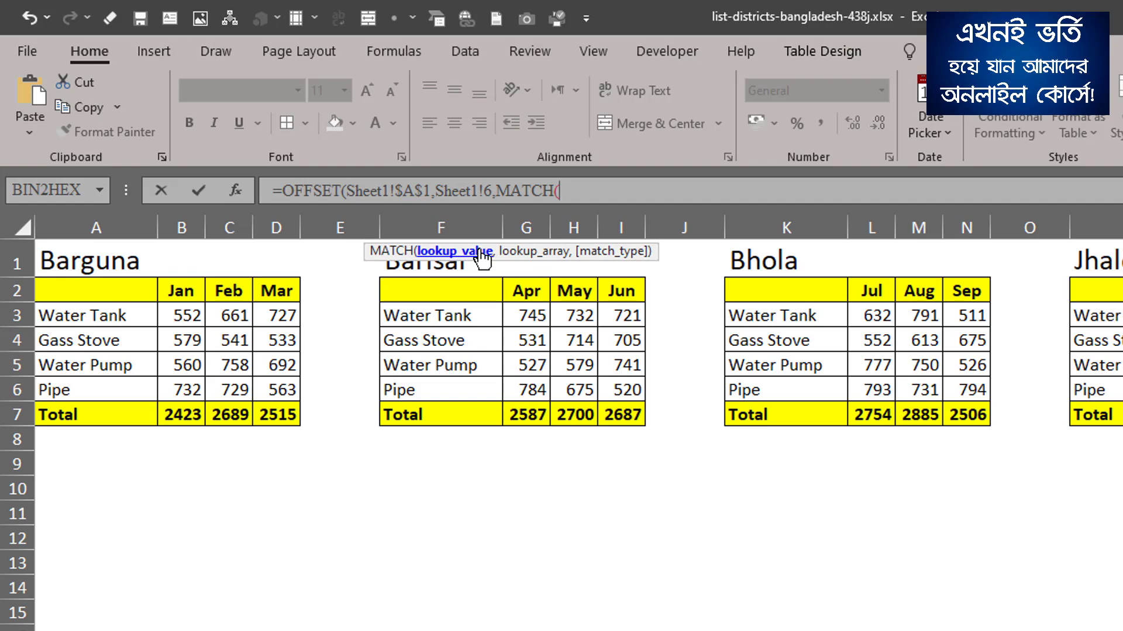
pyautogui.hotkey('ctrl', 'pageup')
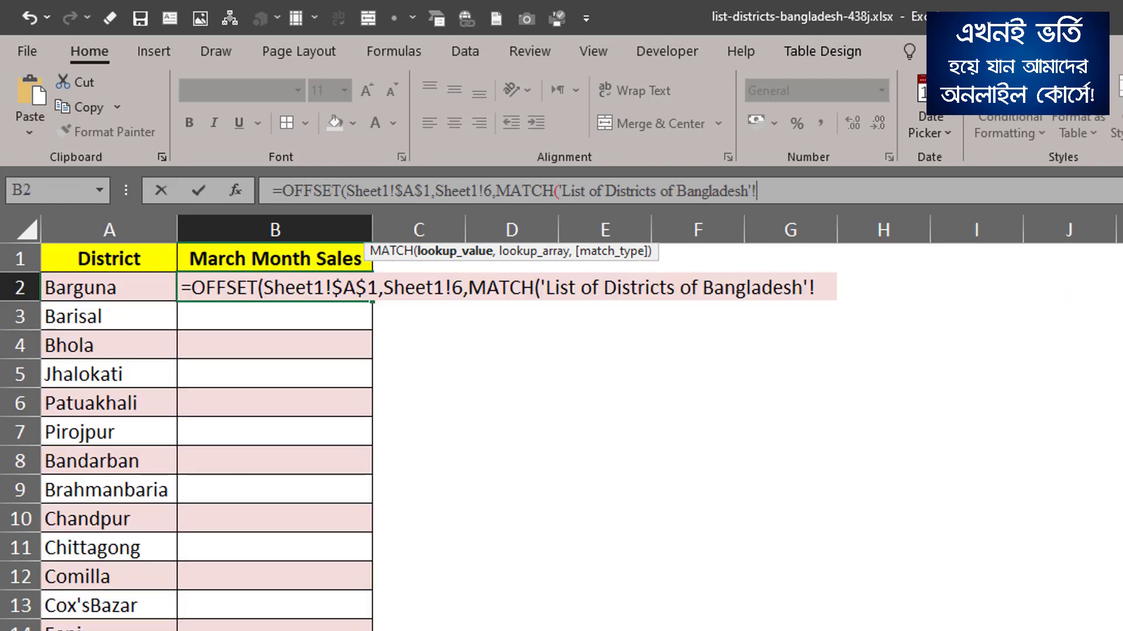
pyautogui.click(115, 287)
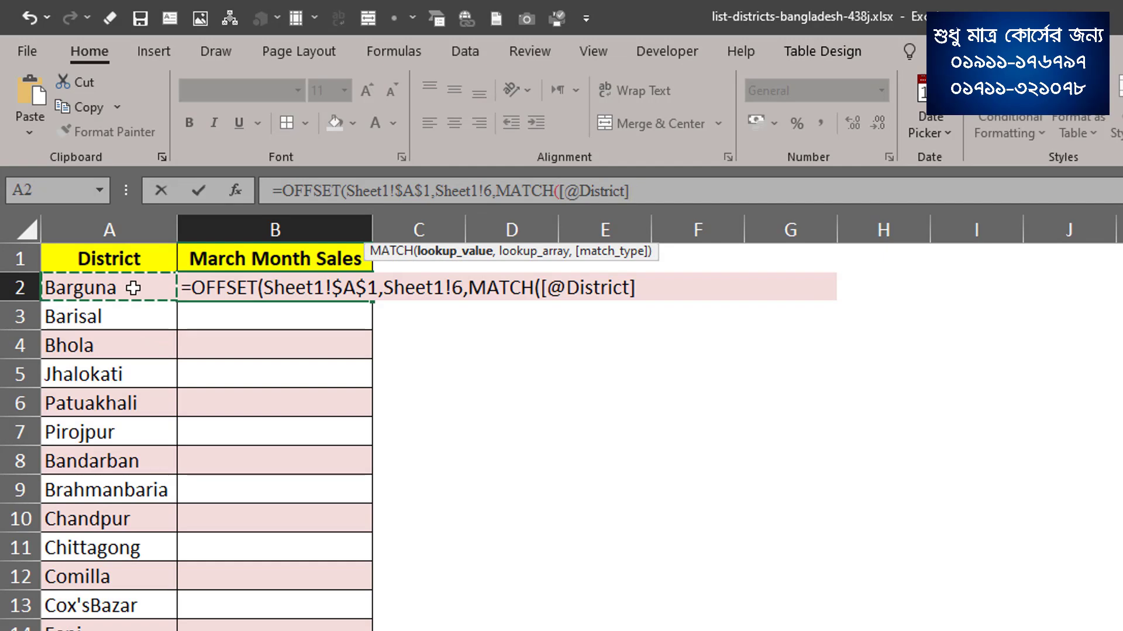
# Set the MATCH lookup array to row 1 of Sheet1 as the absolute reference $1:$1.
pyautogui.click(645, 195)
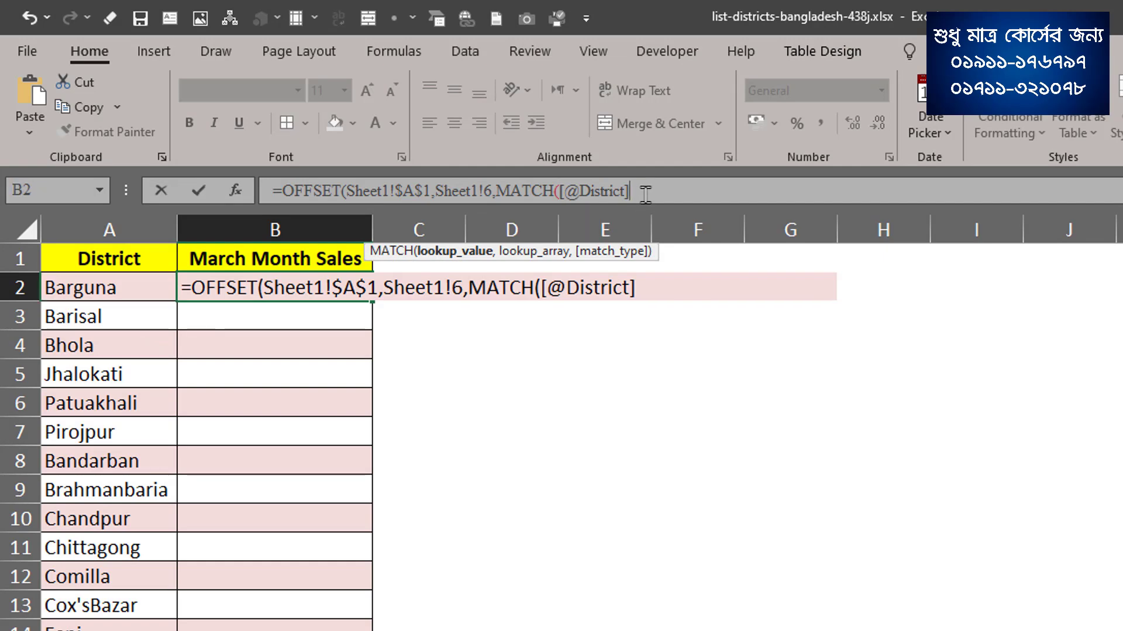
pyautogui.write(',')
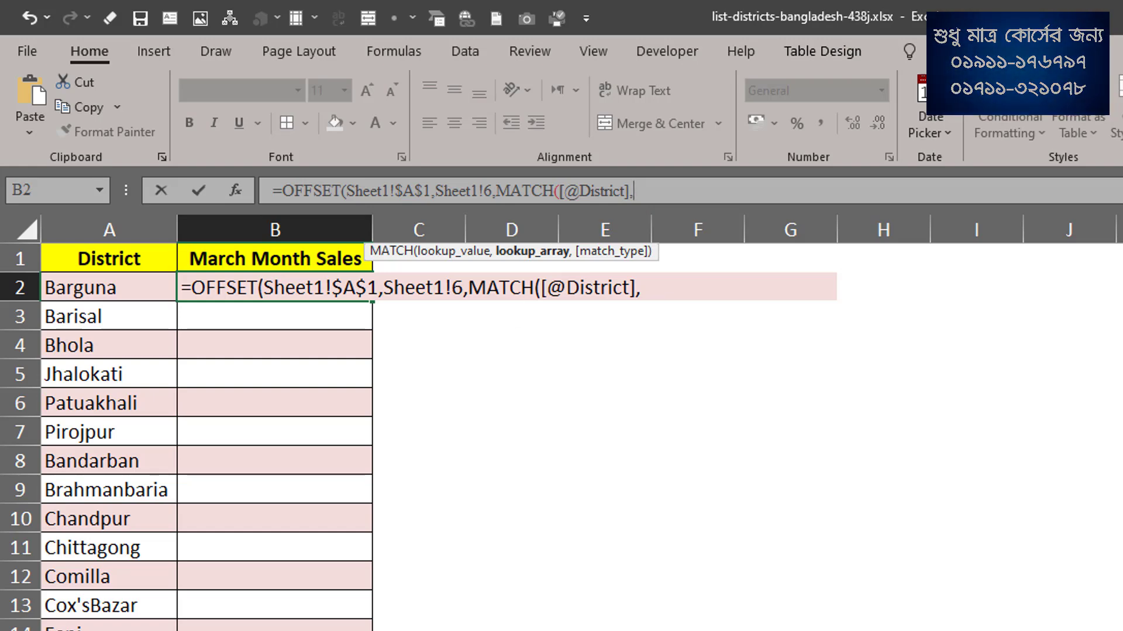
pyautogui.click(175, 630)
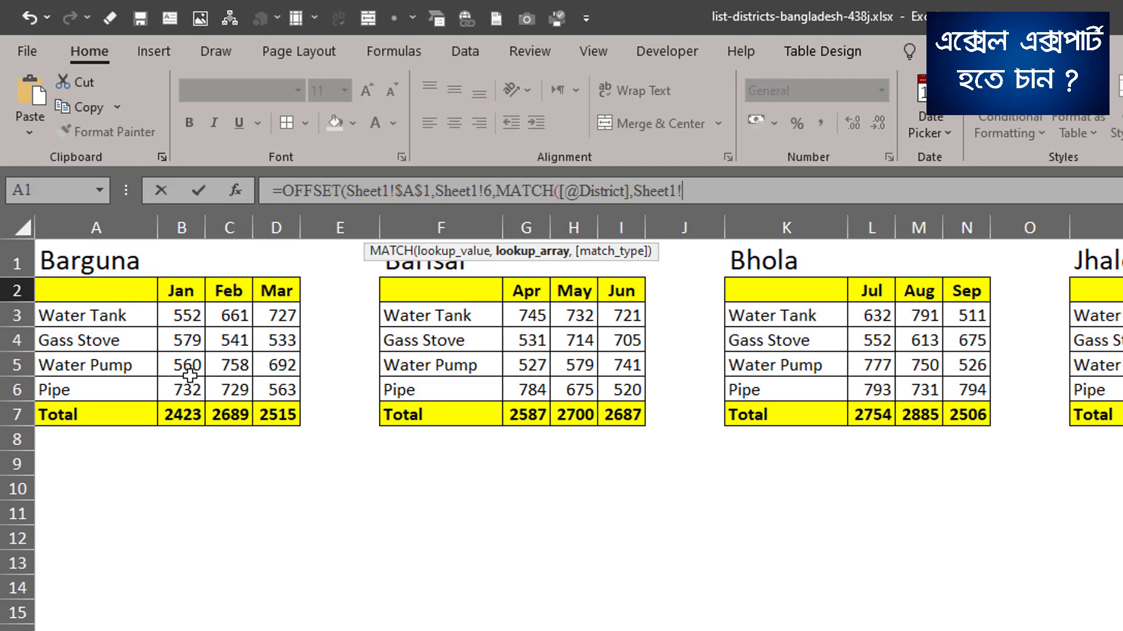
pyautogui.click(9, 257)
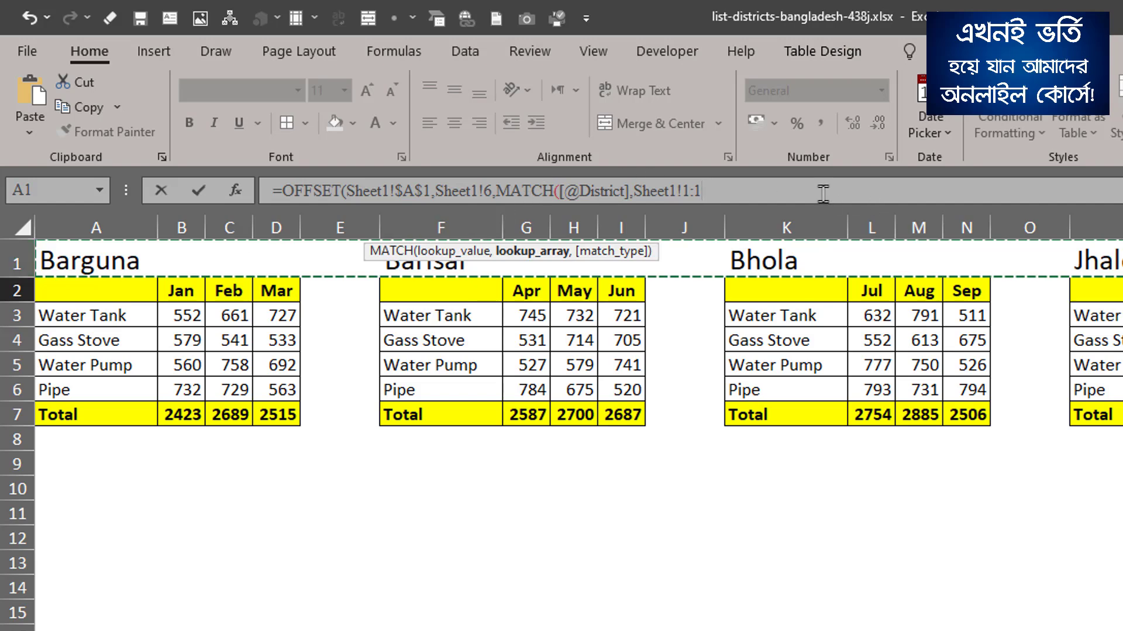
pyautogui.moveTo(683, 194); pyautogui.dragTo(705, 194)
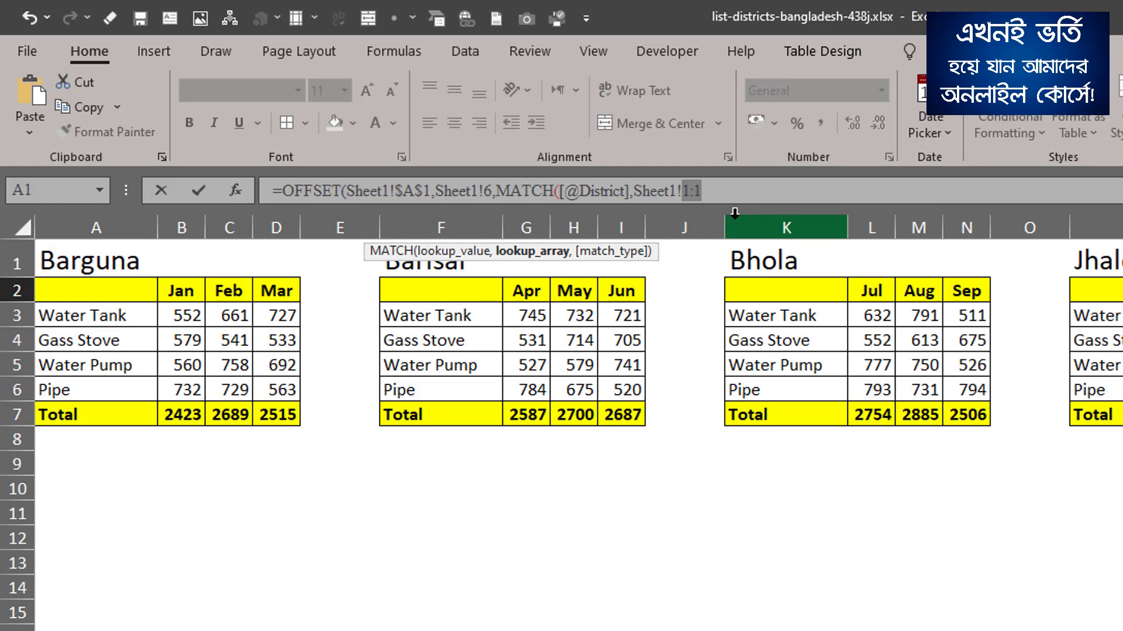
pyautogui.press('F4')
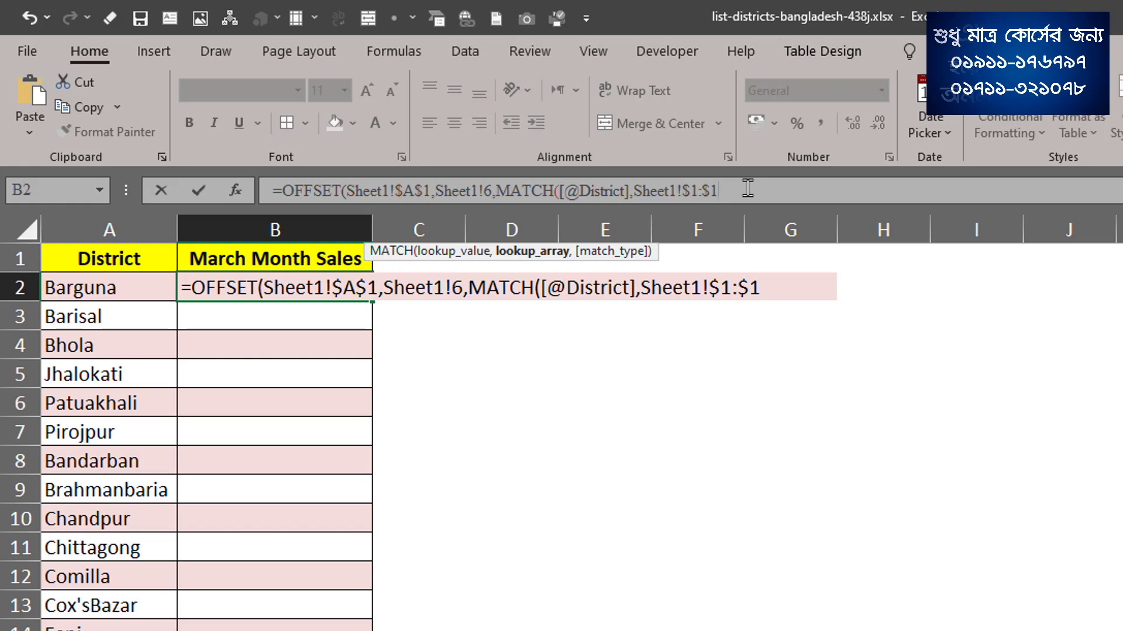
# Set the MATCH type to 0 for an exact match, close both functions and try to enter the formula.
pyautogui.write(',0')
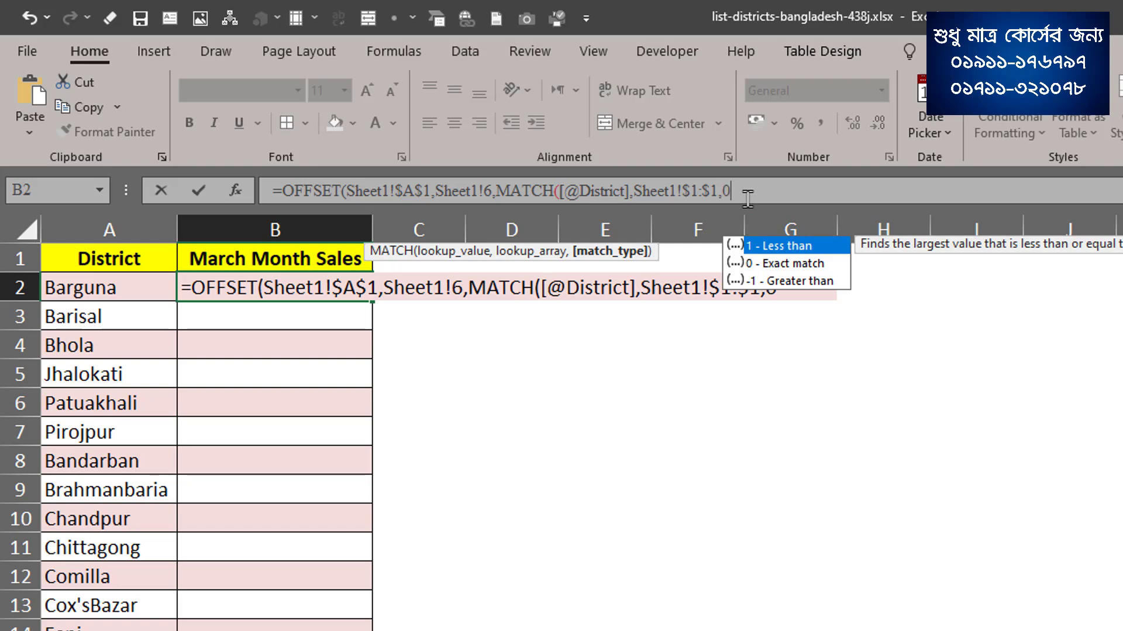
pyautogui.write(')')
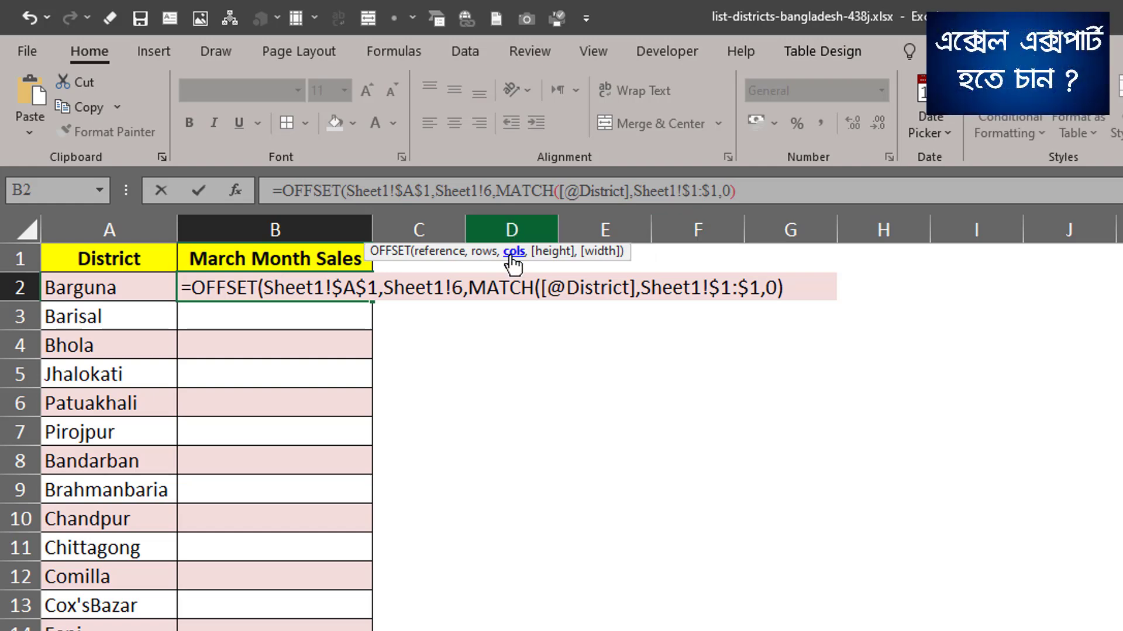
pyautogui.moveTo(618, 259); pyautogui.dragTo(690, 223)
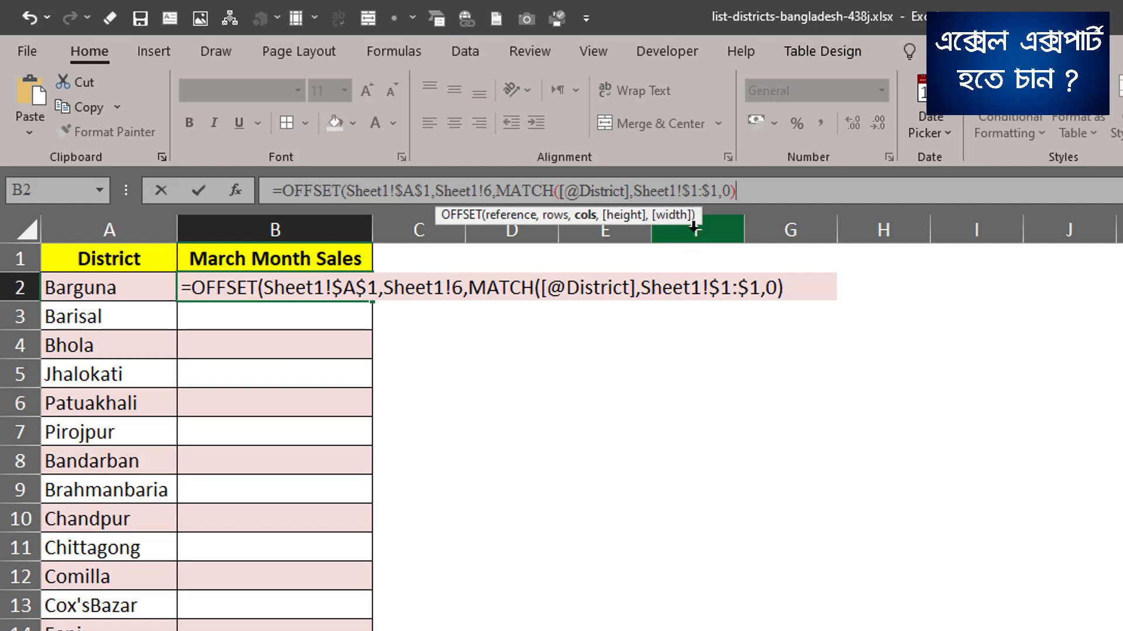
pyautogui.click(769, 202)
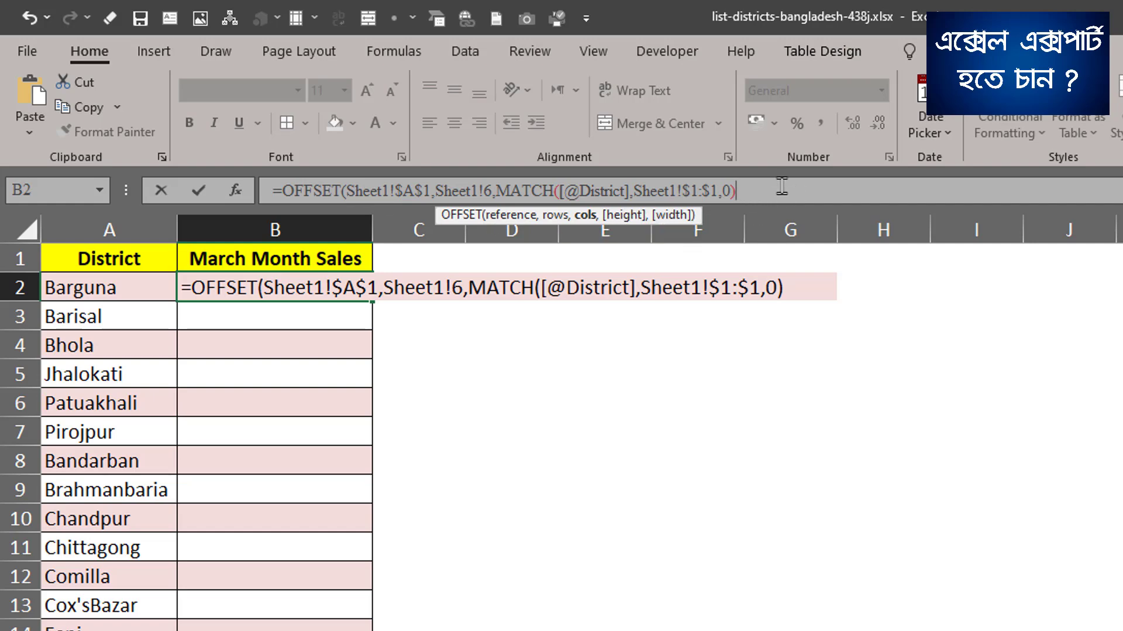
pyautogui.write(')')
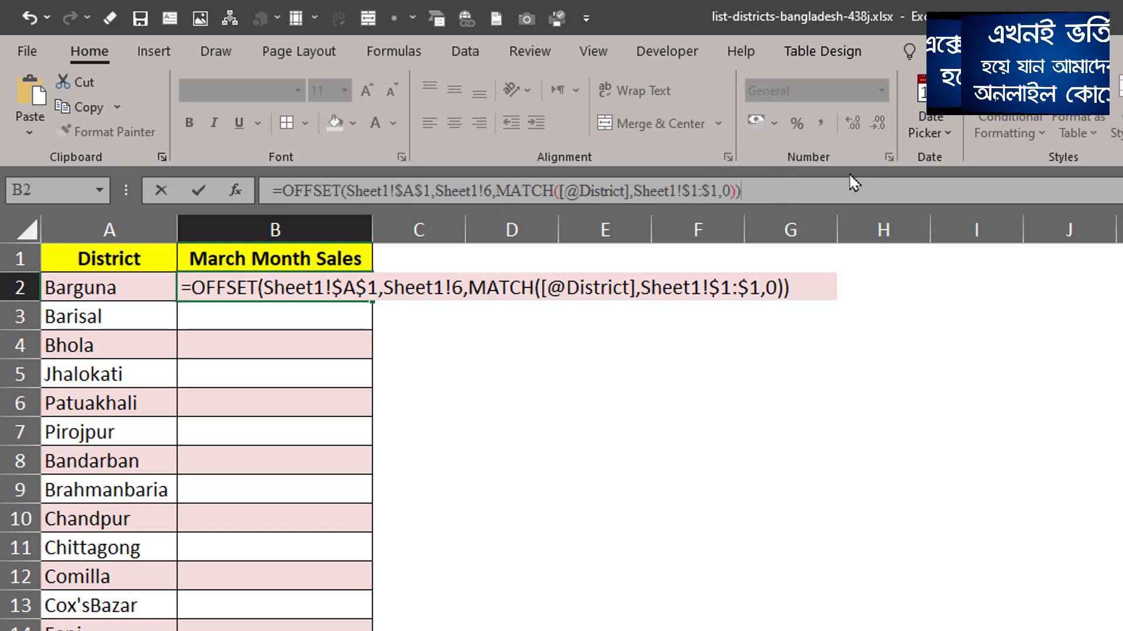
pyautogui.press('Return')
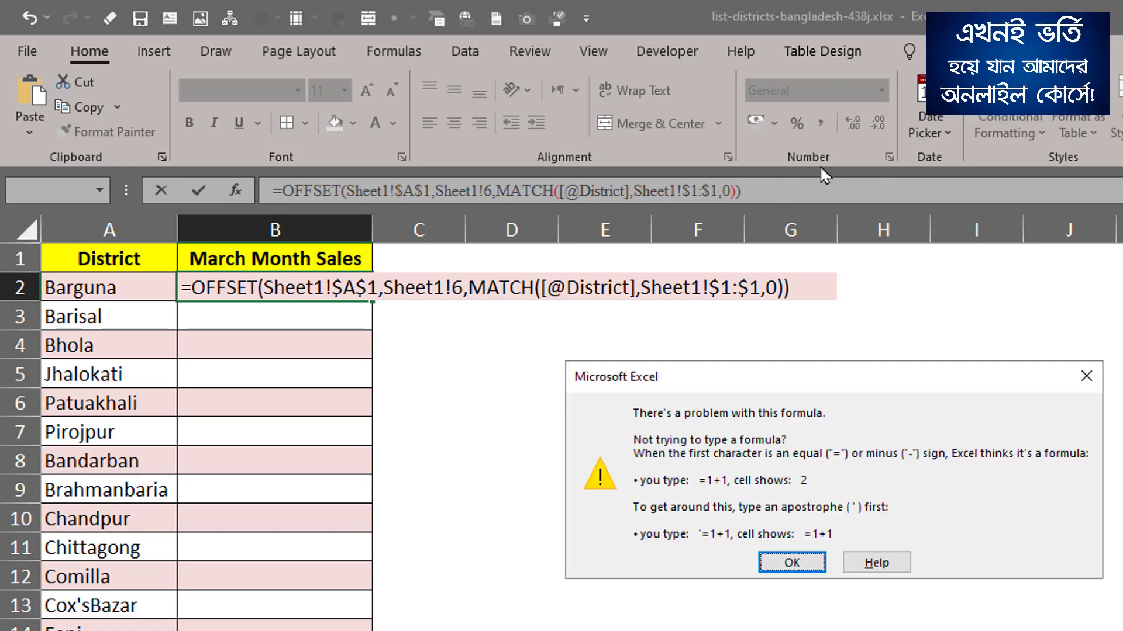
pyautogui.click(792, 563)
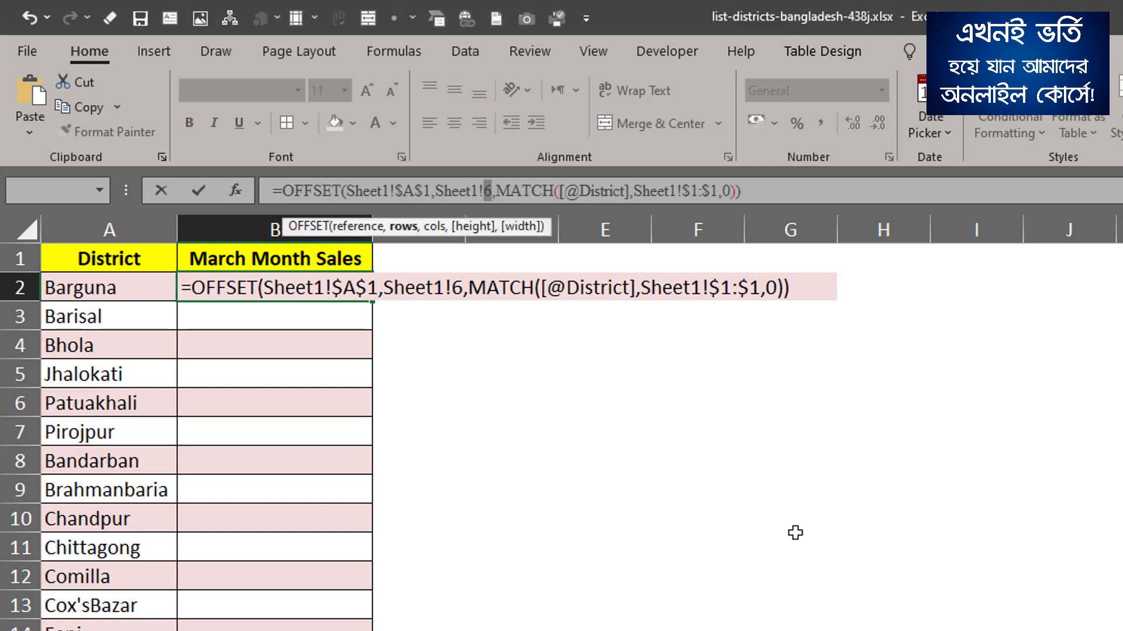
# Remove the Sheet1! prefix from the OFFSET rows argument so it reads 6, and enter the formula.
pyautogui.click(486, 190)
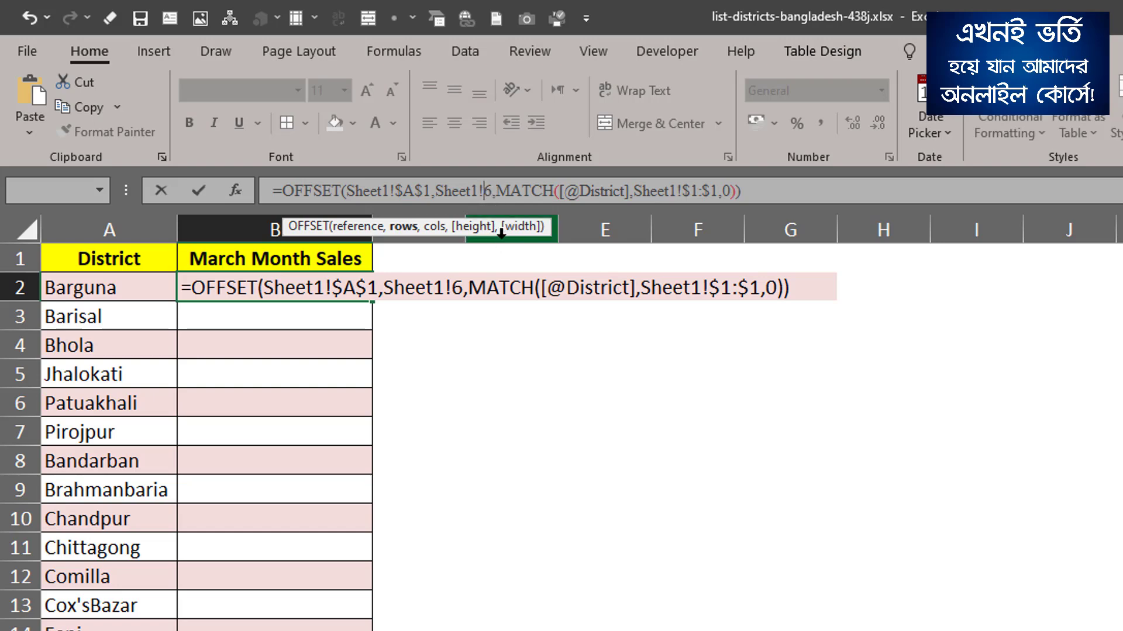
pyautogui.press('BackSpace')
pyautogui.press('BackSpace')
pyautogui.press('BackSpace')
pyautogui.press('BackSpace')
pyautogui.press('BackSpace')
pyautogui.press('BackSpace')
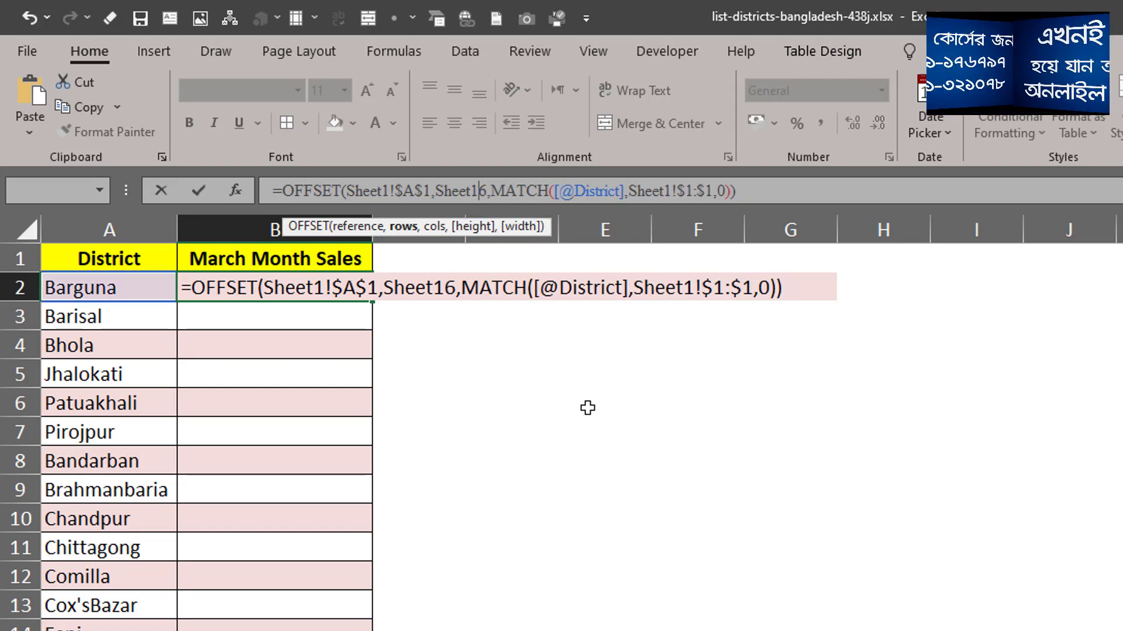
pyautogui.press('BackSpace')
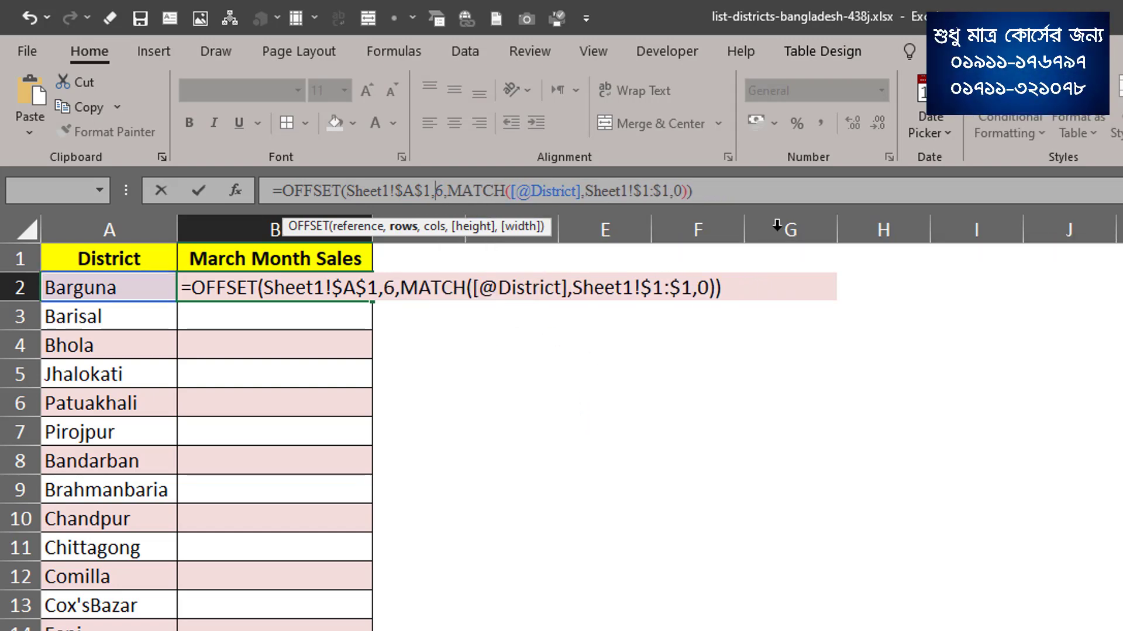
pyautogui.press('Return')
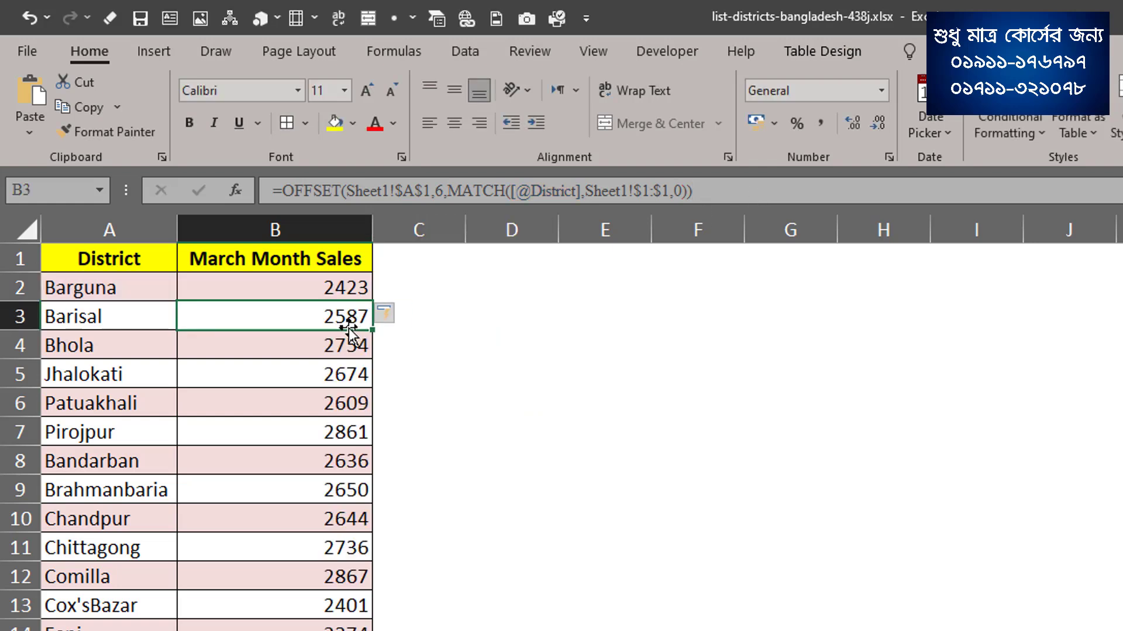
# Review the March Month Sales values and the formula filled in beside the districts.
pyautogui.click(338, 286)
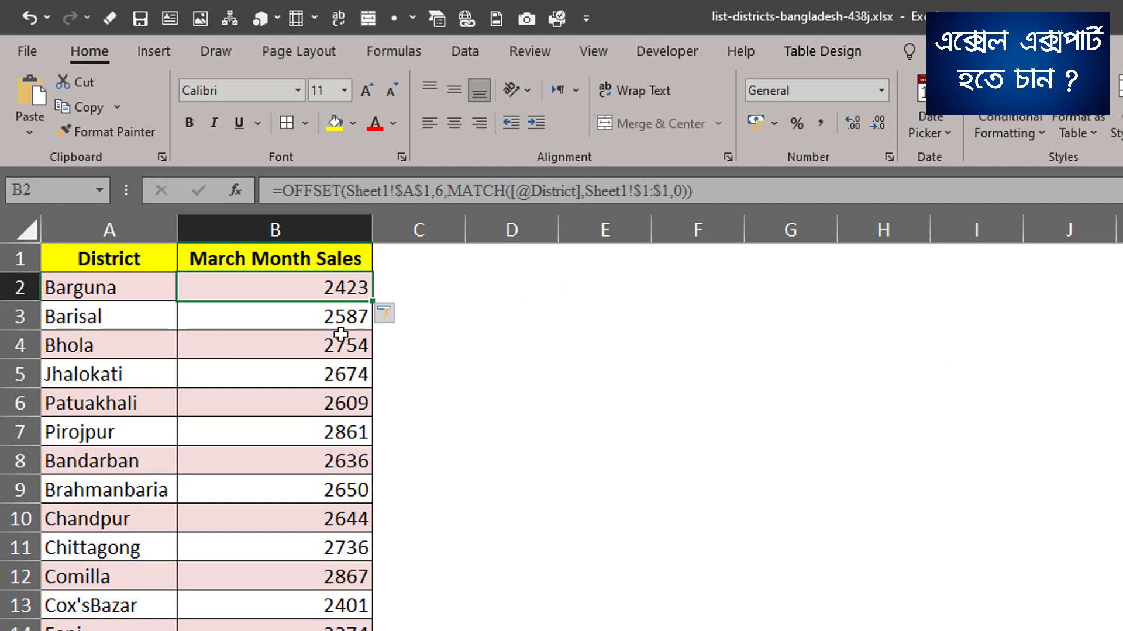
pyautogui.moveTo(134, 253)
pyautogui.mouseDown()
pyautogui.moveTo(160, 268)
pyautogui.moveTo(309, 539)
pyautogui.mouseUp()
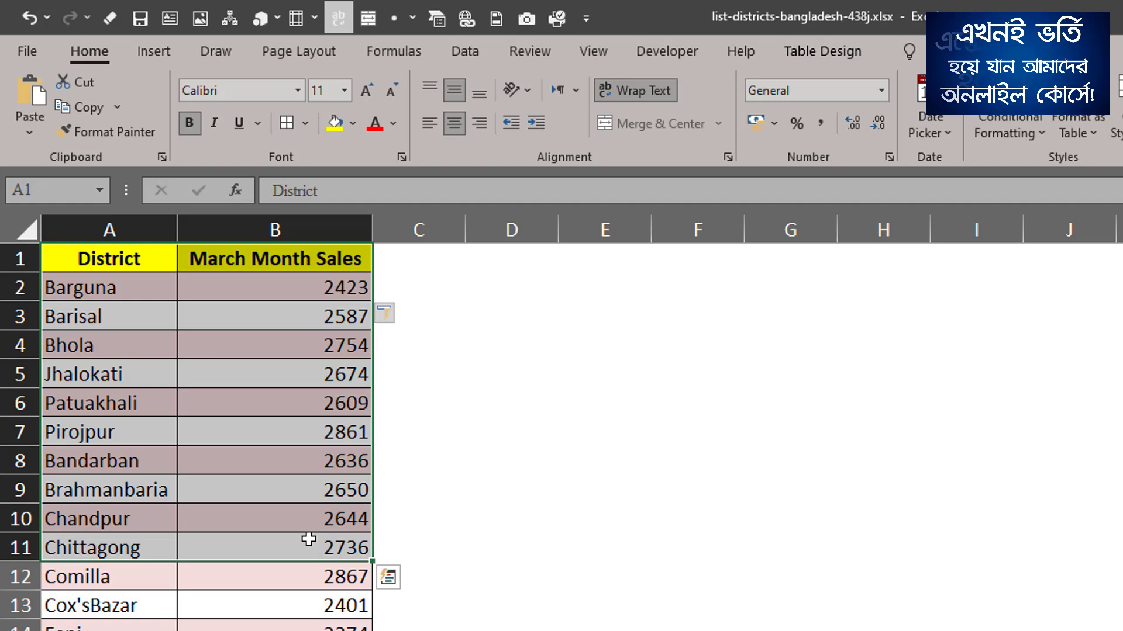
pyautogui.click(278, 420)
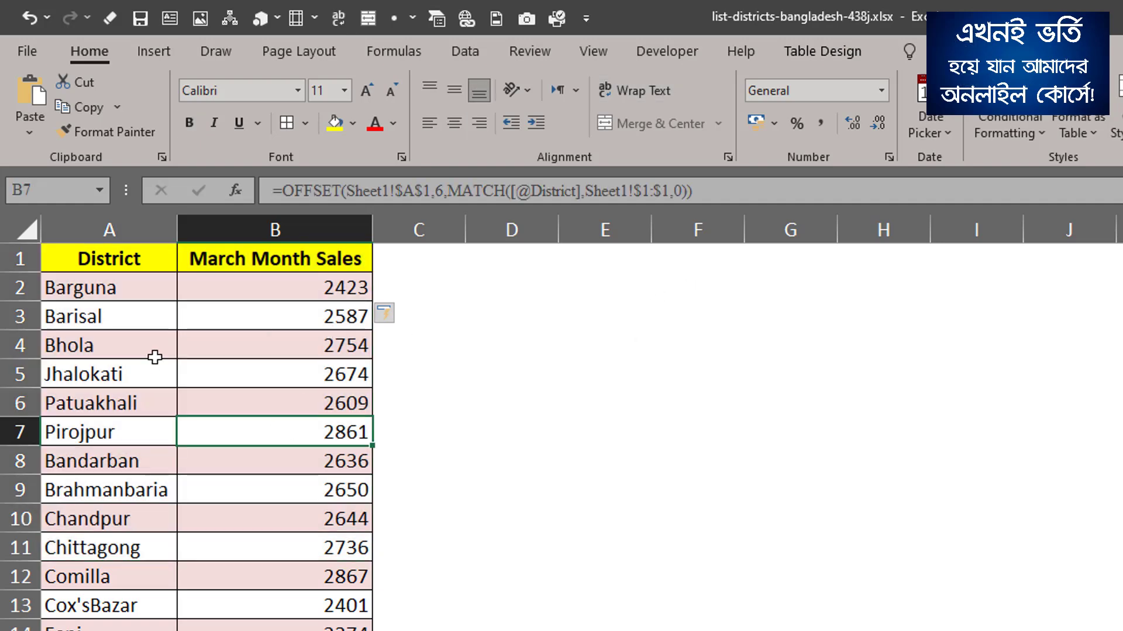
pyautogui.moveTo(115, 267); pyautogui.dragTo(275, 630)
pyautogui.scroll(11, 187, 531)
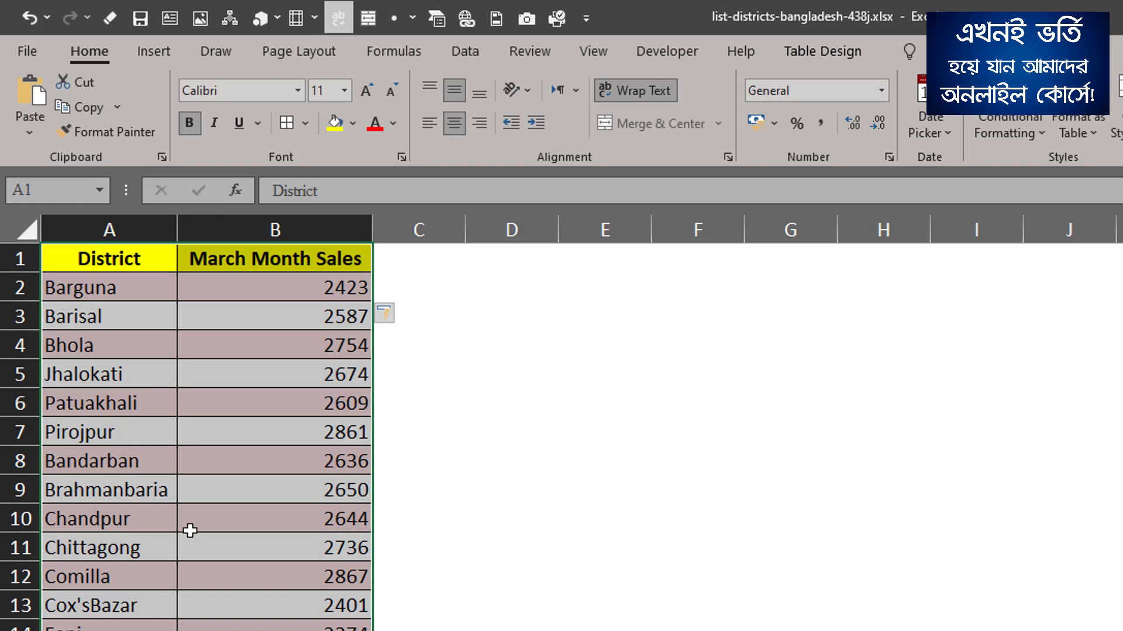
# Create a trial table with headers on the empty range E4:G9 and undo it.
pyautogui.moveTo(604, 346); pyautogui.dragTo(787, 486)
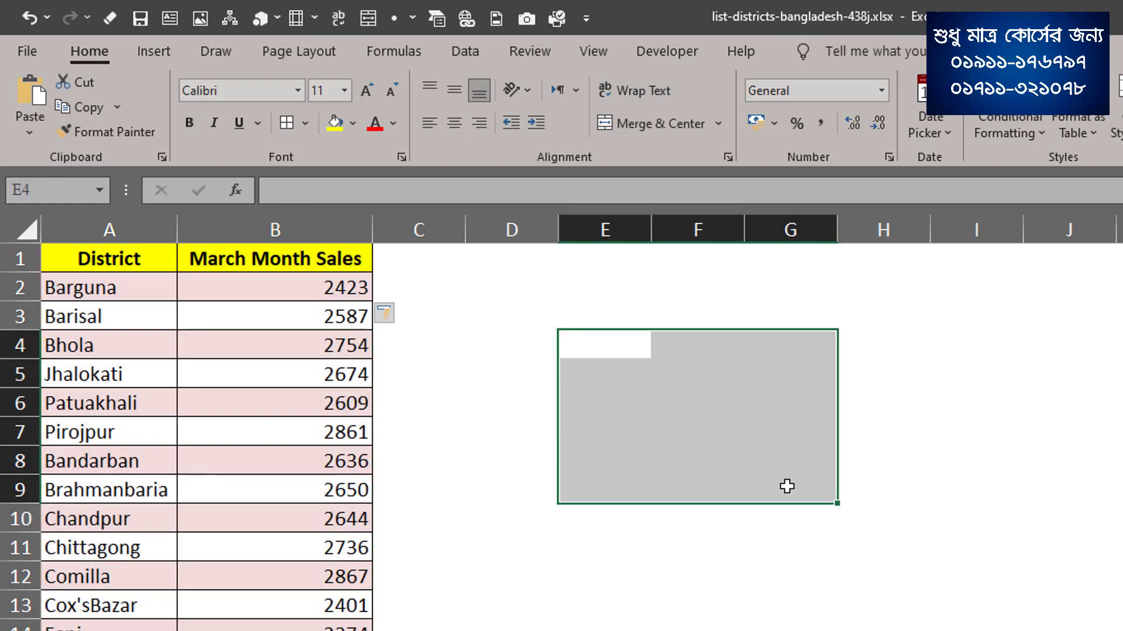
pyautogui.hotkey('ctrl', 't')
pyautogui.moveTo(934, 466); pyautogui.dragTo(773, 409)
pyautogui.click(760, 473)
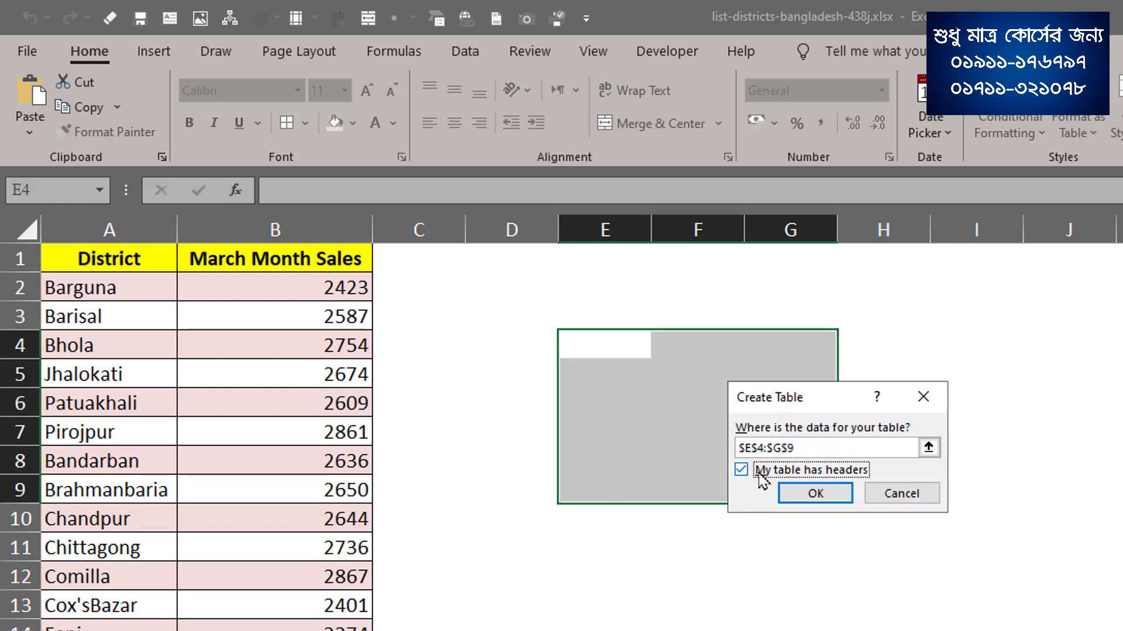
pyautogui.click(798, 495)
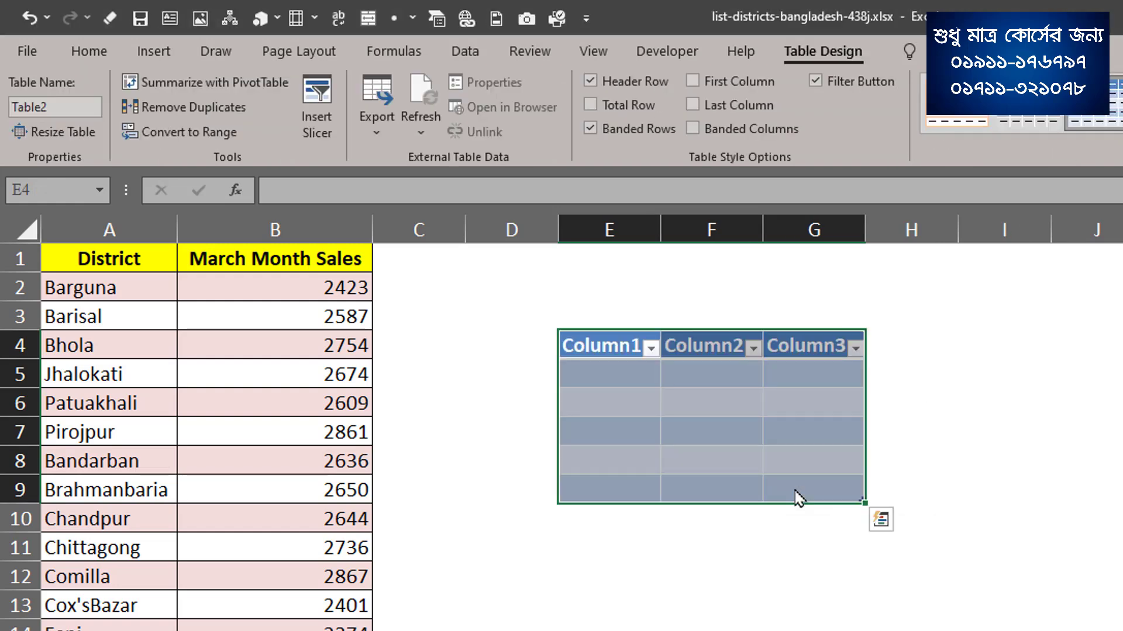
pyautogui.click(699, 366)
pyautogui.click(620, 431)
pyautogui.click(752, 455)
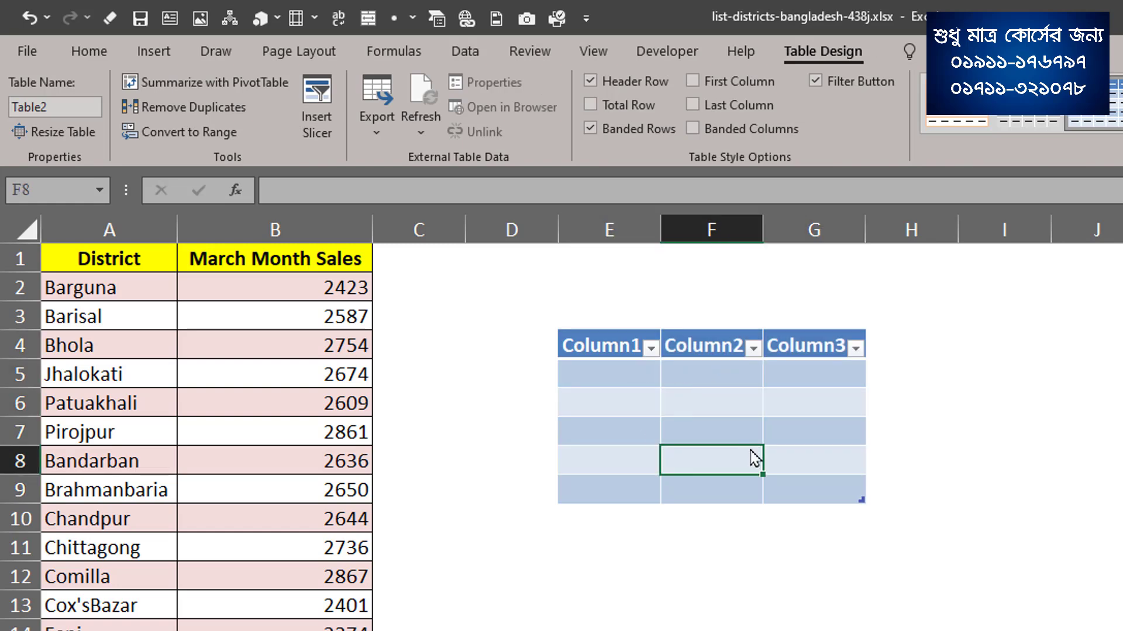
pyautogui.hotkey('ctrl', 'z')
pyautogui.click(529, 436)
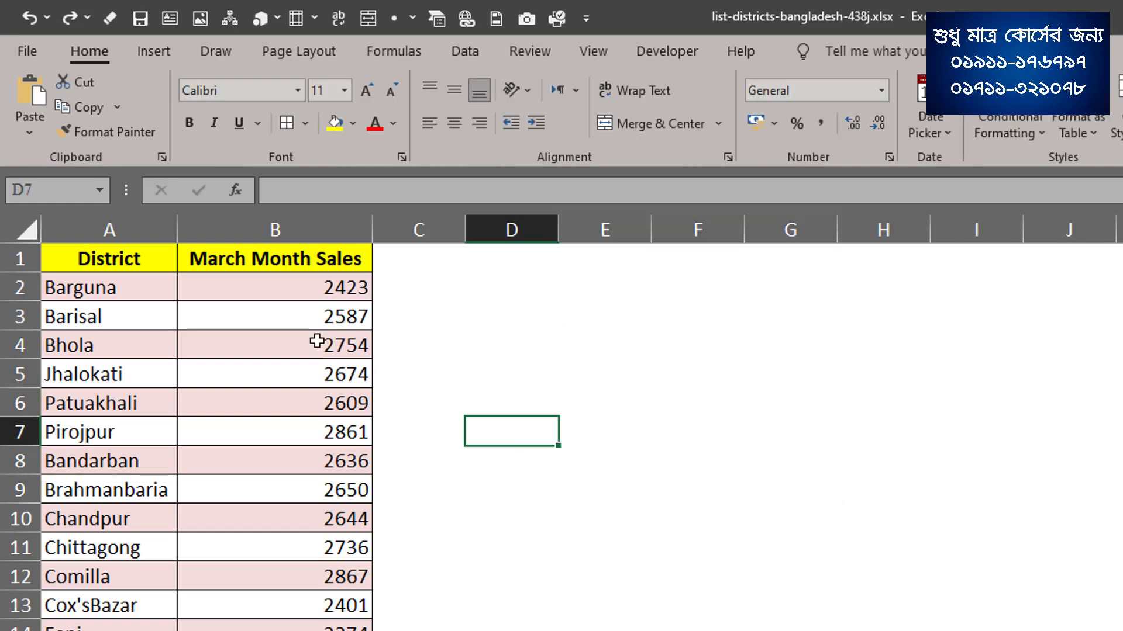
# Clear the March Month Sales formulas from B3 down to the end of the column.
pyautogui.click(319, 320)
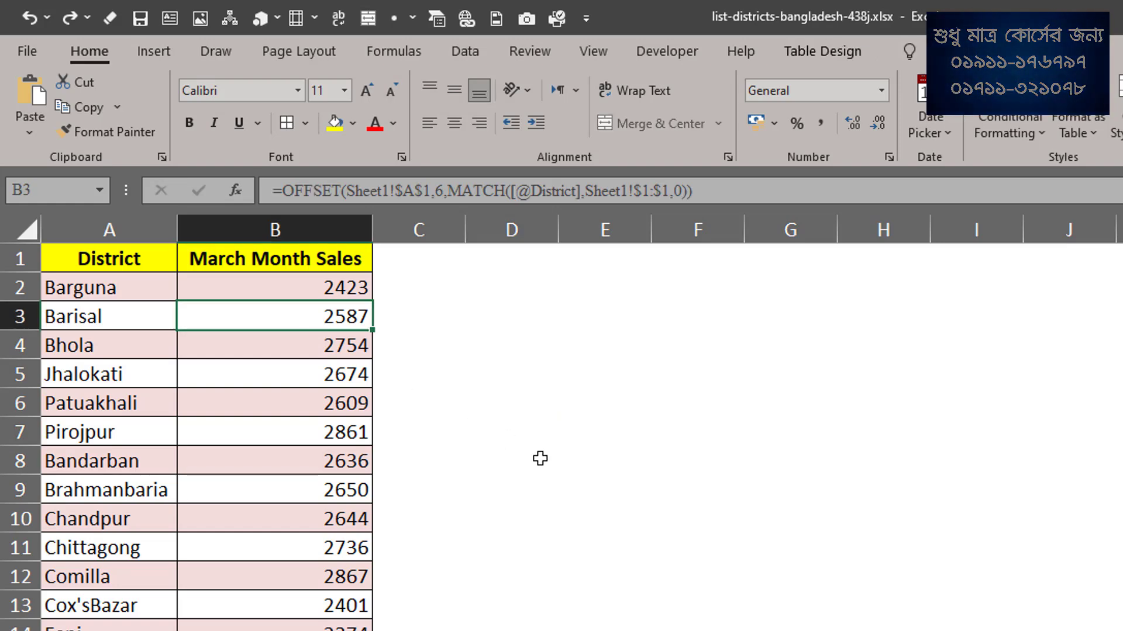
pyautogui.hotkey('ctrl', 'shift', 'Down')
pyautogui.press('Delete')
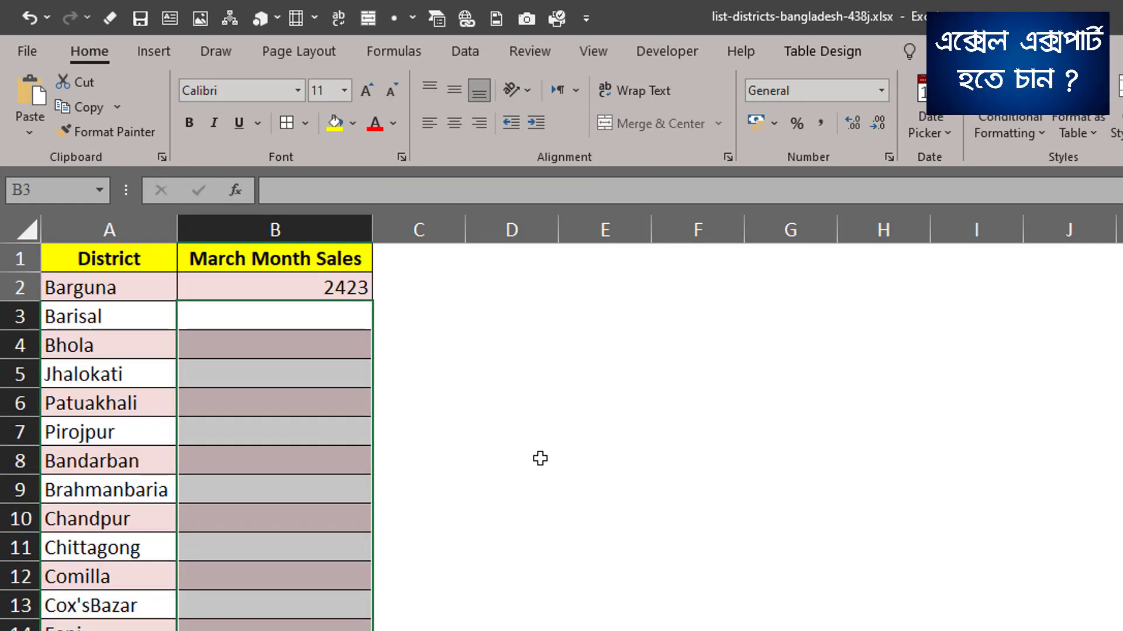
# Convert the district sales table to a normal range.
pyautogui.click(275, 349)
pyautogui.click(845, 55)
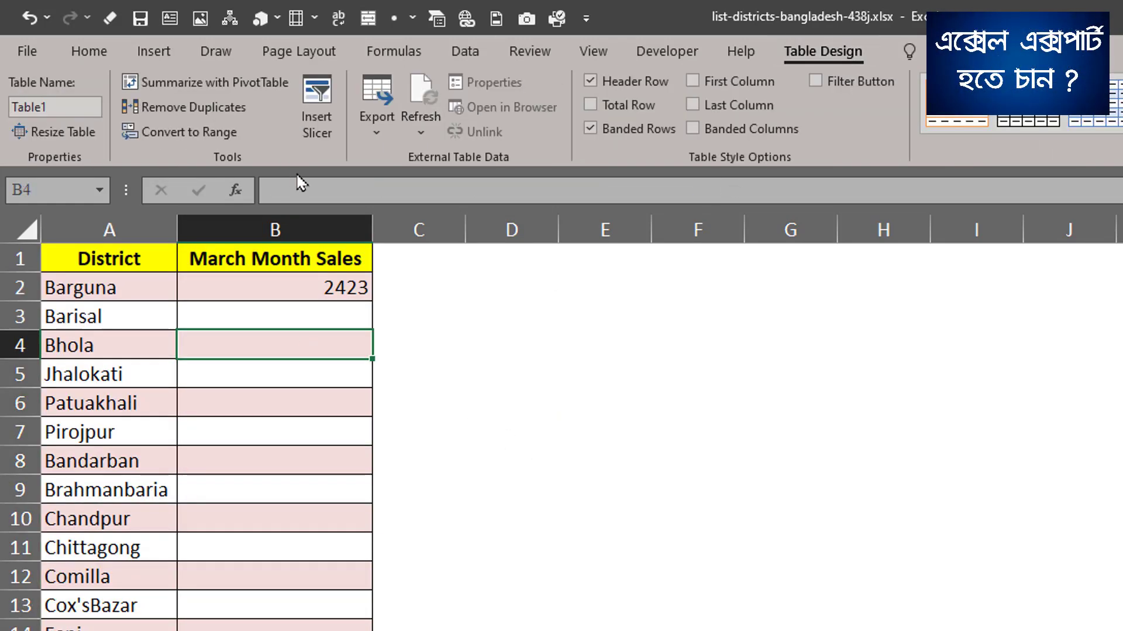
pyautogui.click(188, 134)
pyautogui.click(760, 510)
pyautogui.click(274, 374)
# Fill the OFFSET formula from B2 down to Brahmanbaria in B9.
pyautogui.click(331, 287)
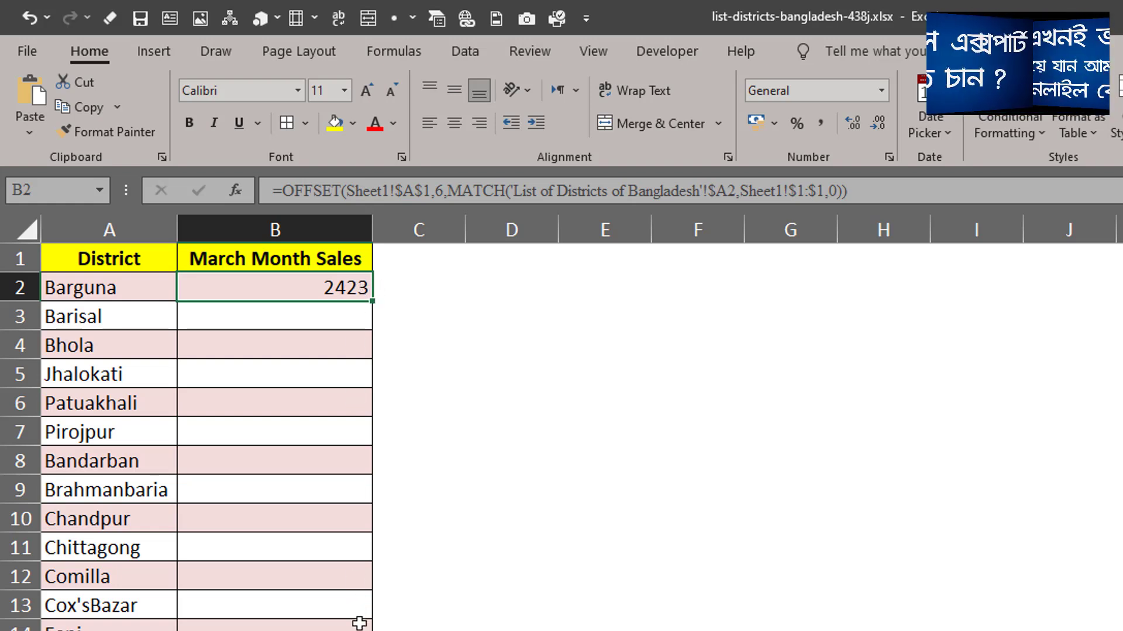
pyautogui.moveTo(372, 301); pyautogui.dragTo(374, 494)
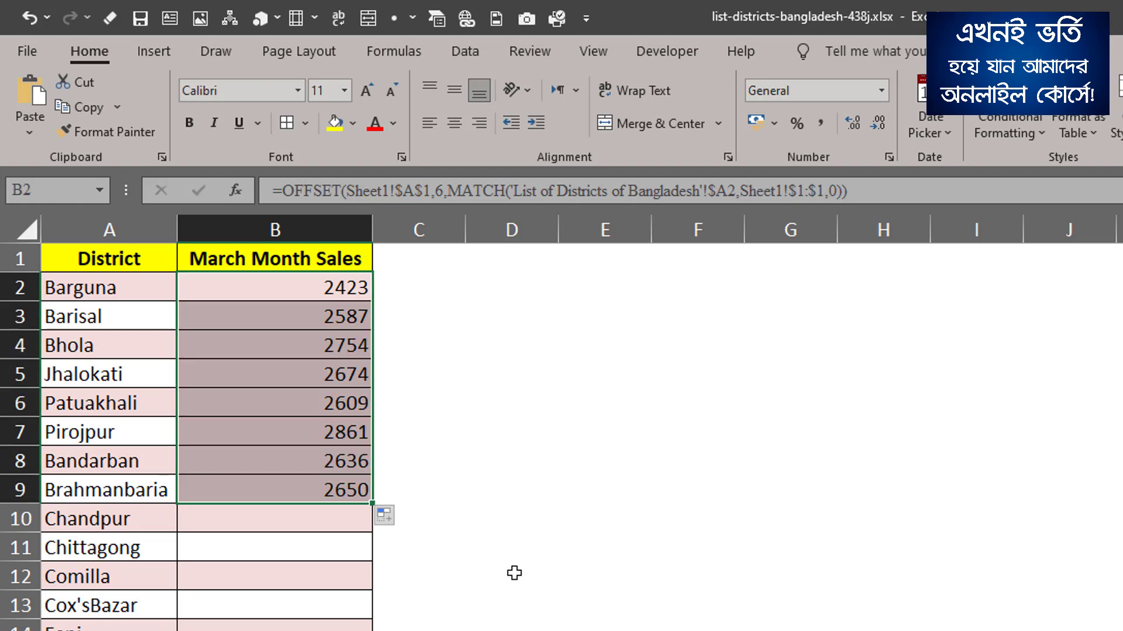
pyautogui.click(336, 290)
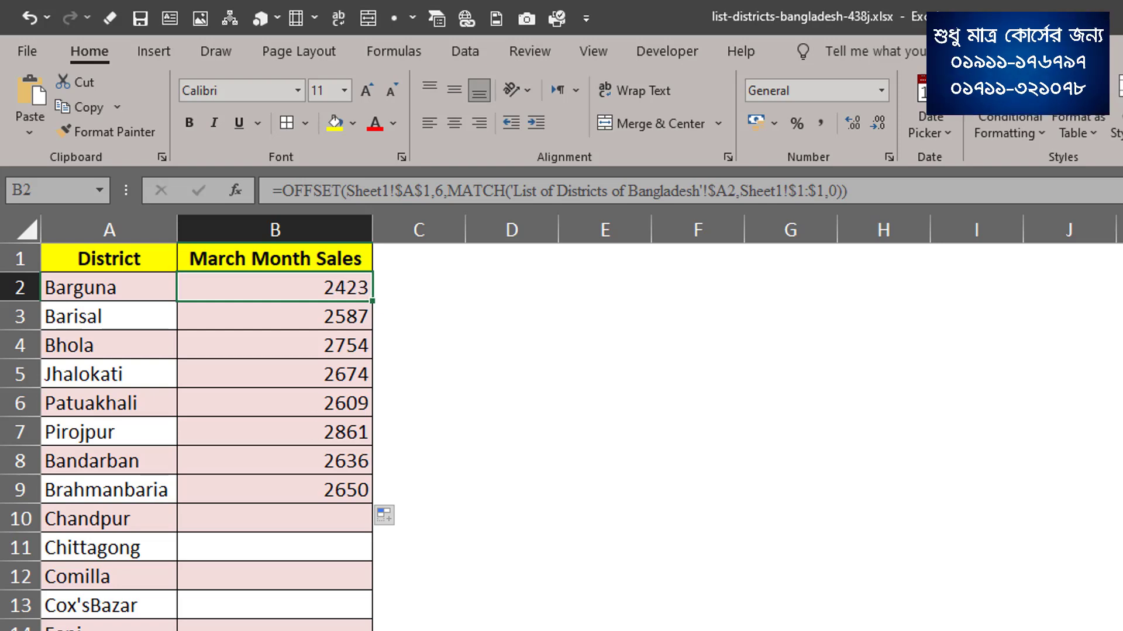
# Compare Barguna's Mar total in Sheet1 cell D7 with the formula result in B2.
pyautogui.click(321, 629)
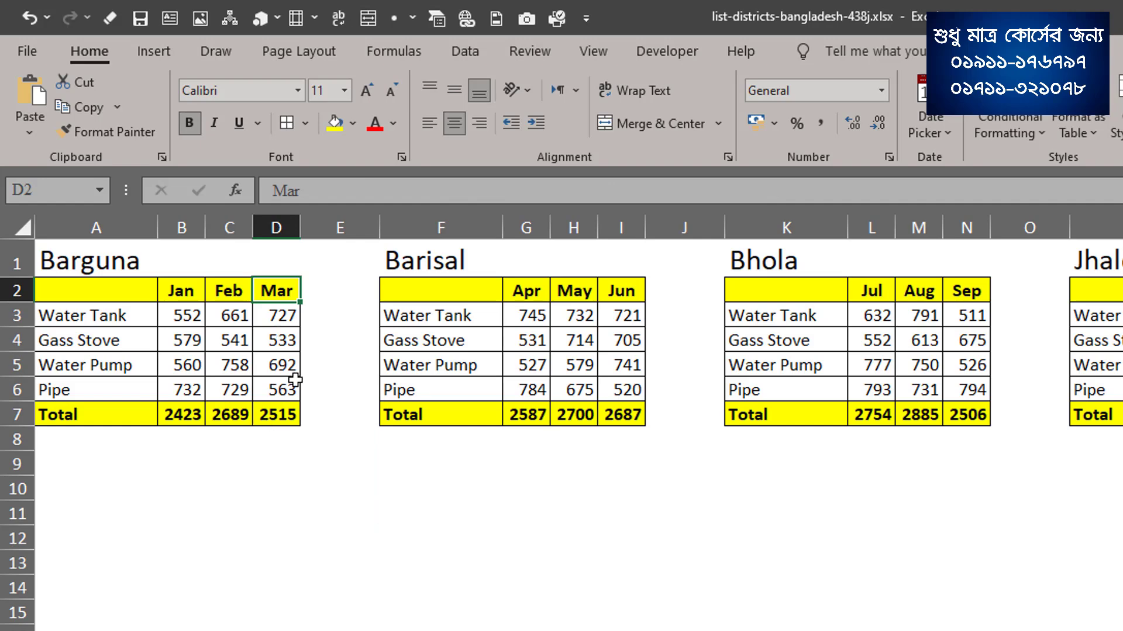
pyautogui.click(296, 414)
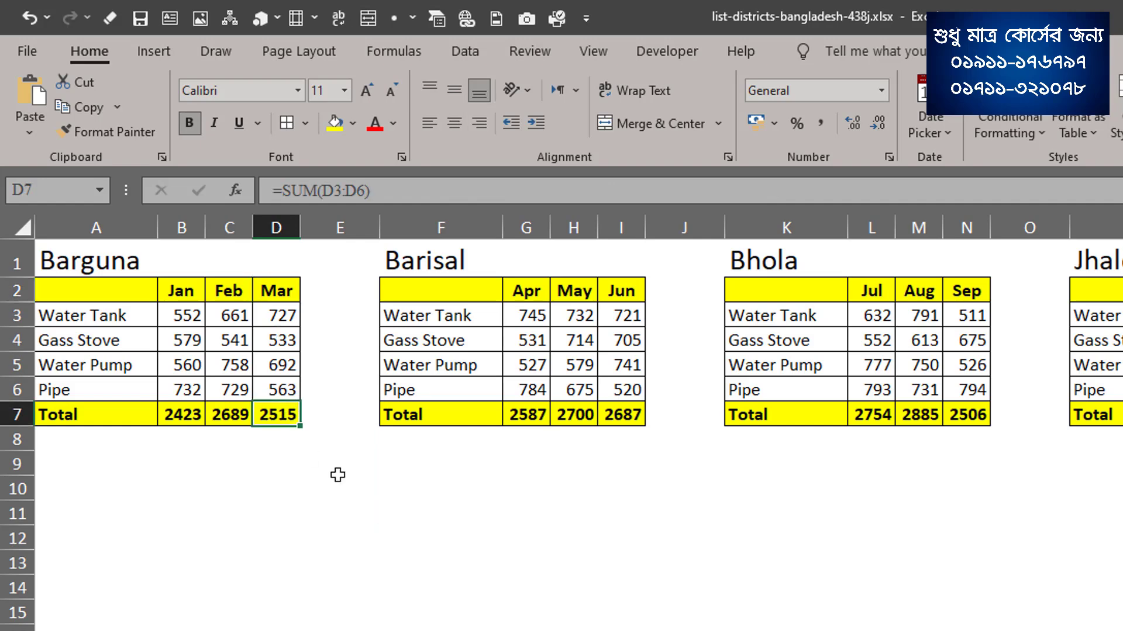
pyautogui.click(339, 629)
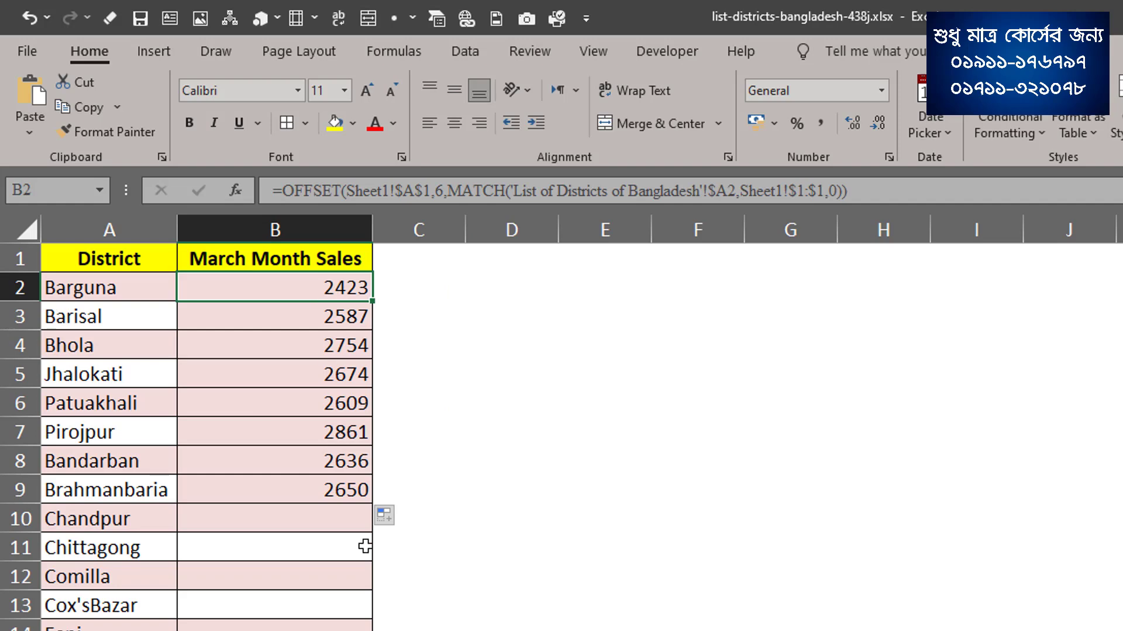
# Add +2 after the MATCH function in B2's OFFSET formula and fill the corrected formula down to B9.
pyautogui.click(319, 629)
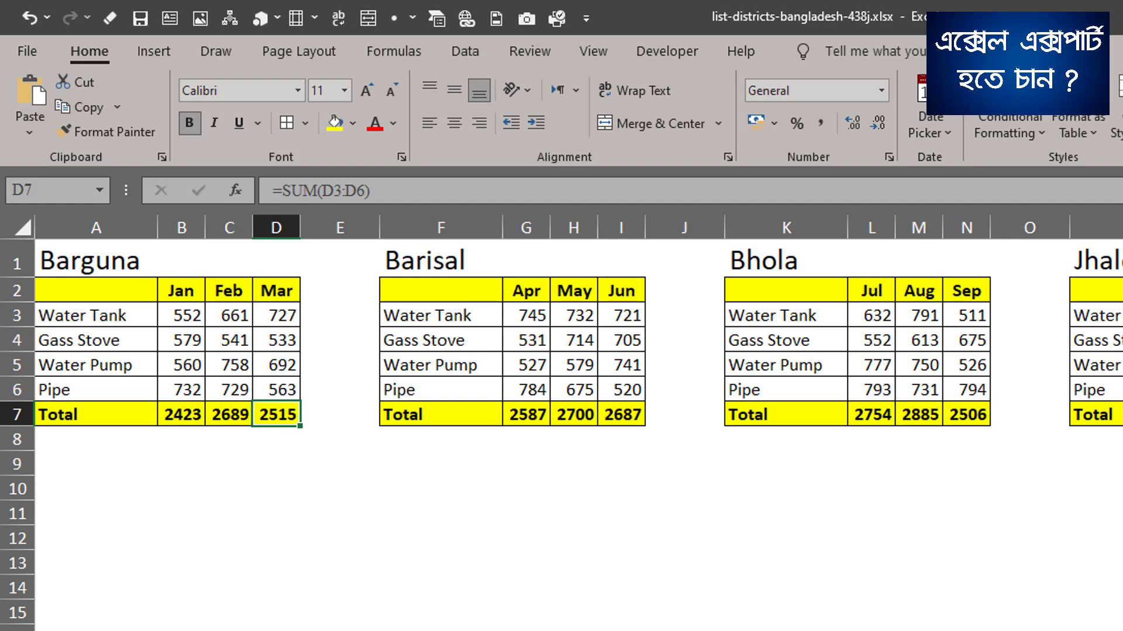
pyautogui.hotkey('ctrl', 'pageup')
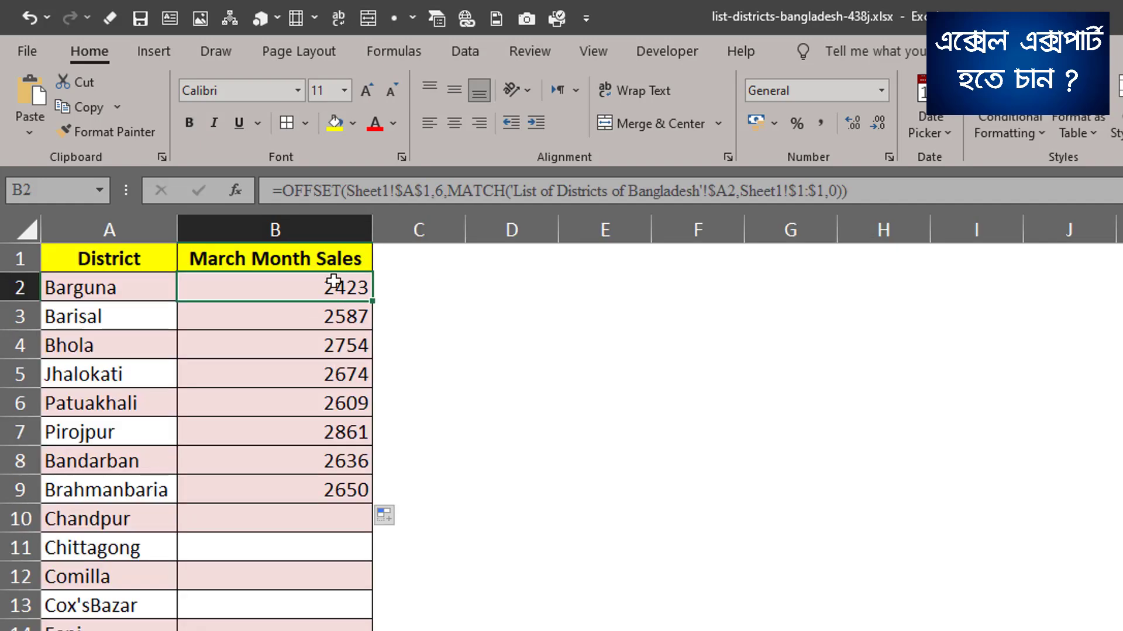
pyautogui.doubleClick(334, 282)
pyautogui.click(929, 287)
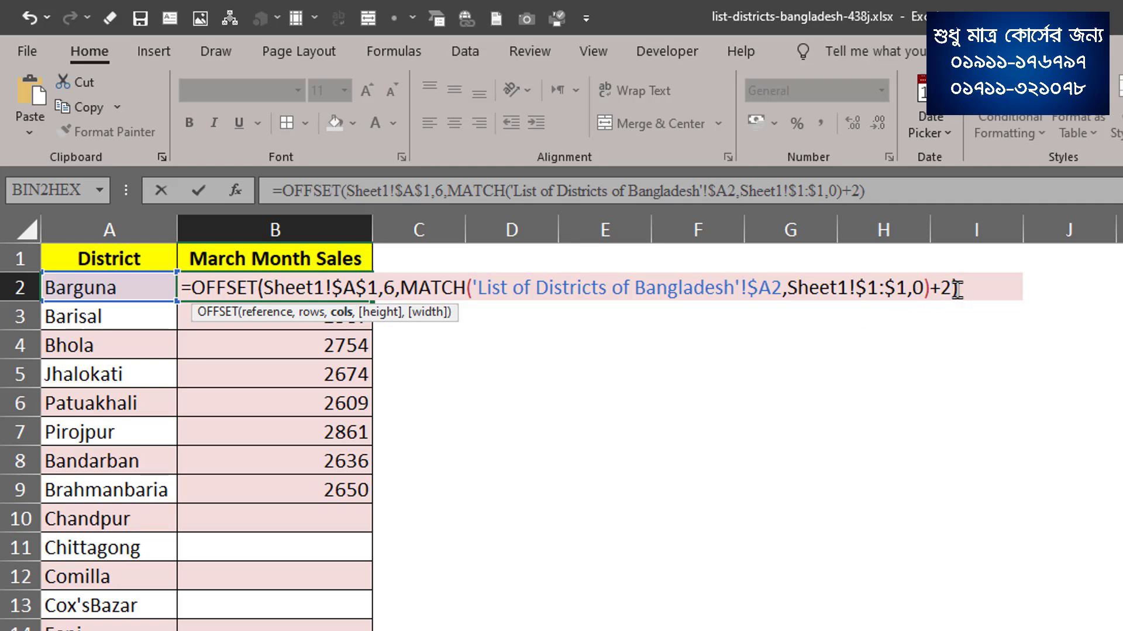
pyautogui.press('Return')
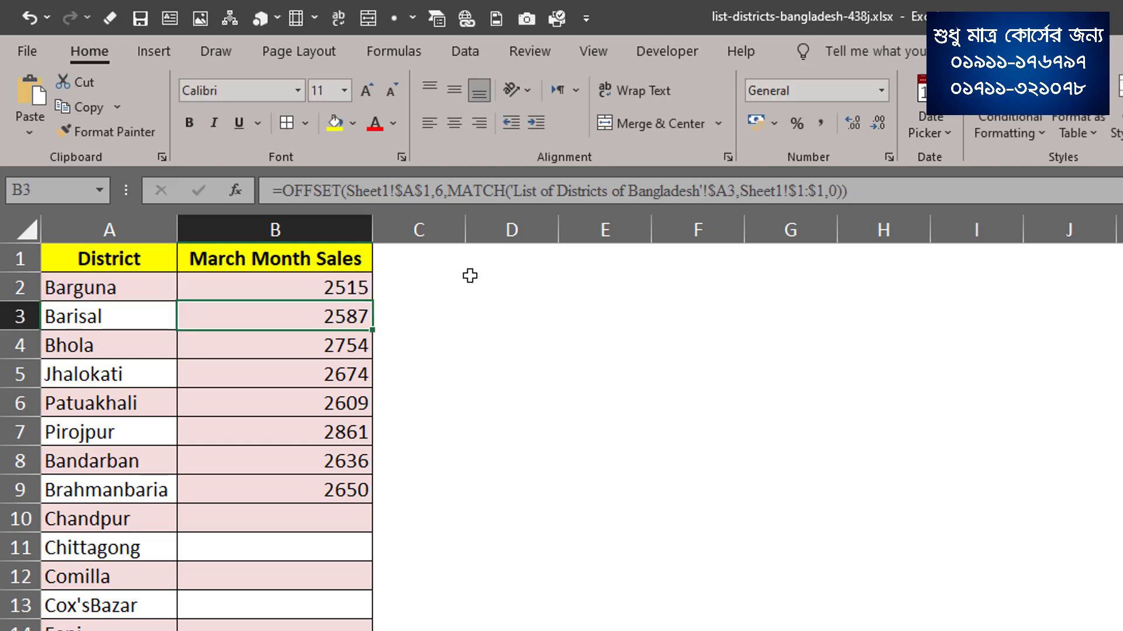
pyautogui.click(347, 291)
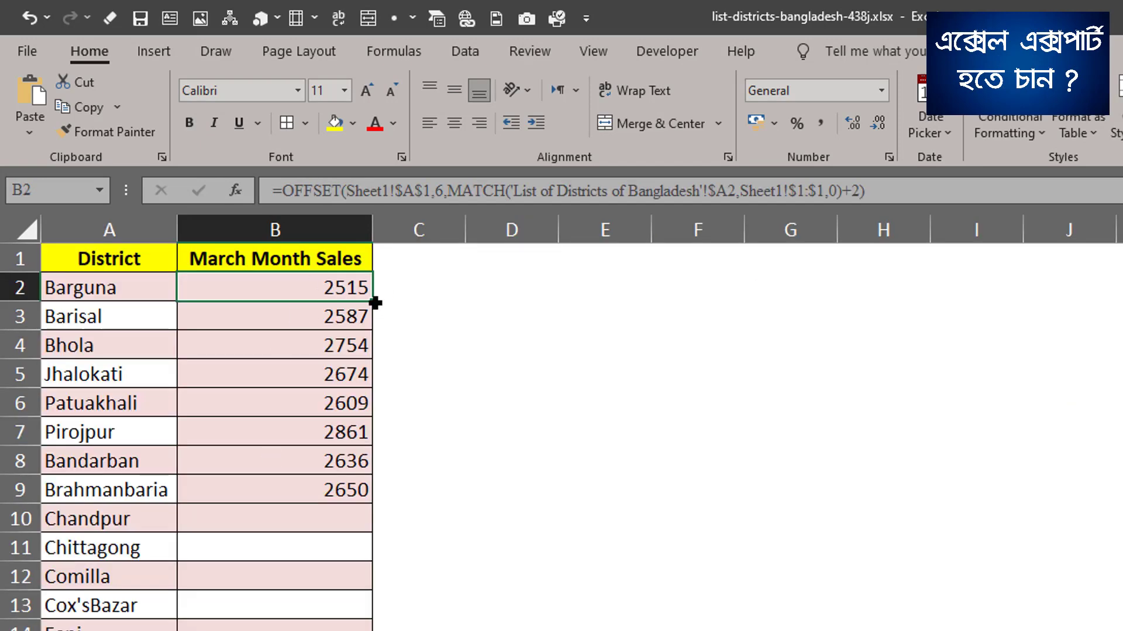
pyautogui.doubleClick(375, 303)
# Compare the March sales results for Barisal and Bhola with their last-month totals in I7 and N7 of Sheet1.
pyautogui.click(373, 324)
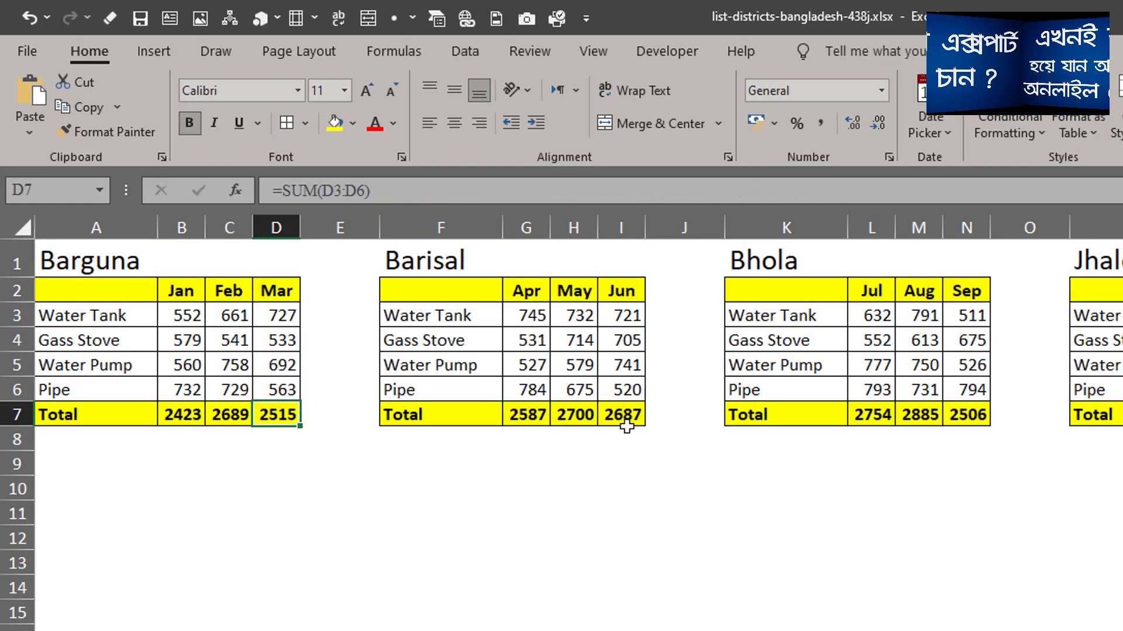
pyautogui.click(622, 436)
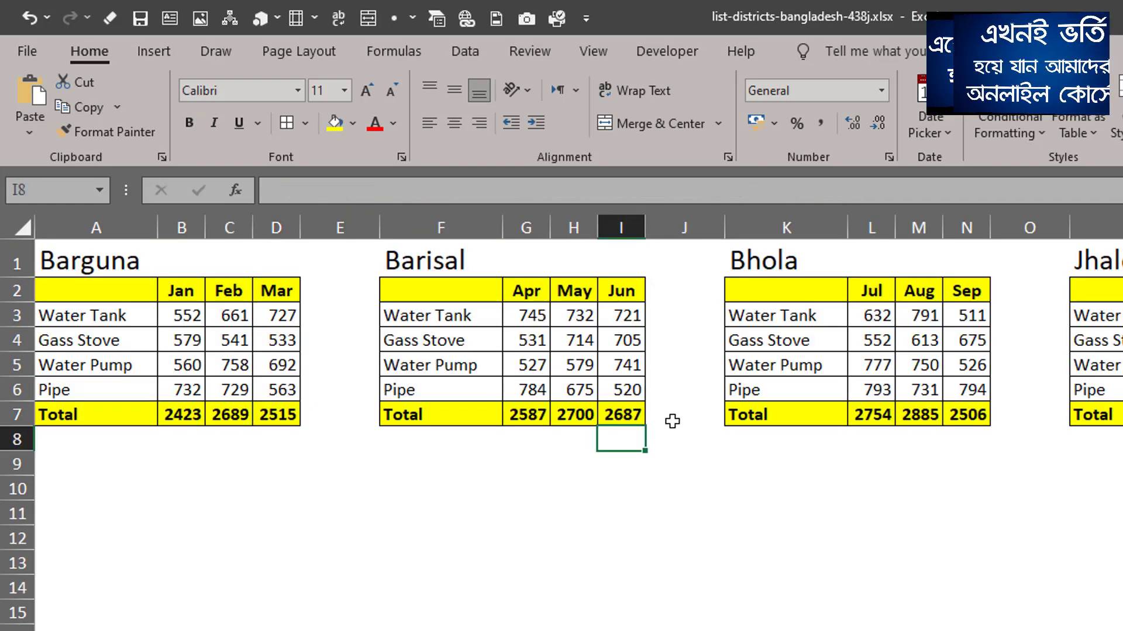
pyautogui.click(974, 416)
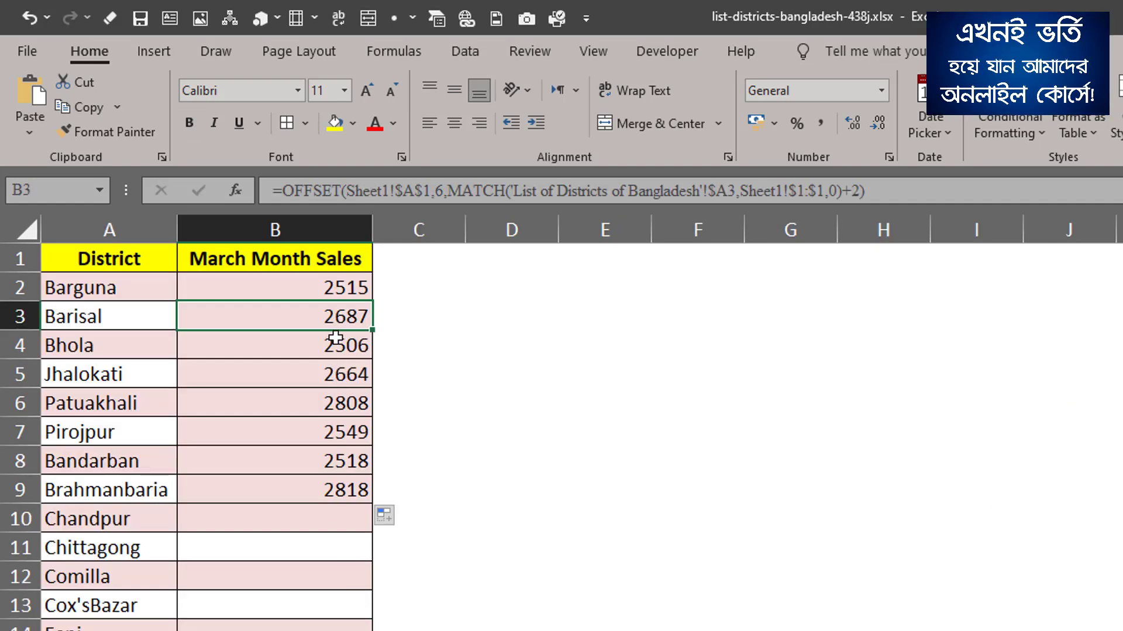
pyautogui.press('Down')
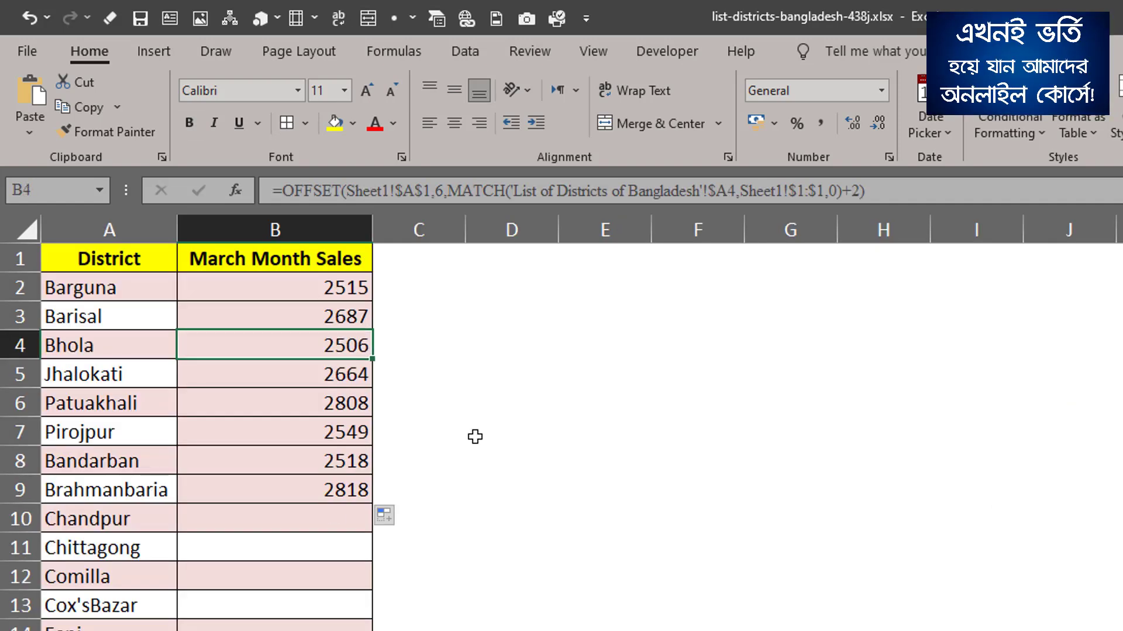
# Fill the corrected formula from B2 down the March Month Sales column to B65.
pyautogui.click(366, 285)
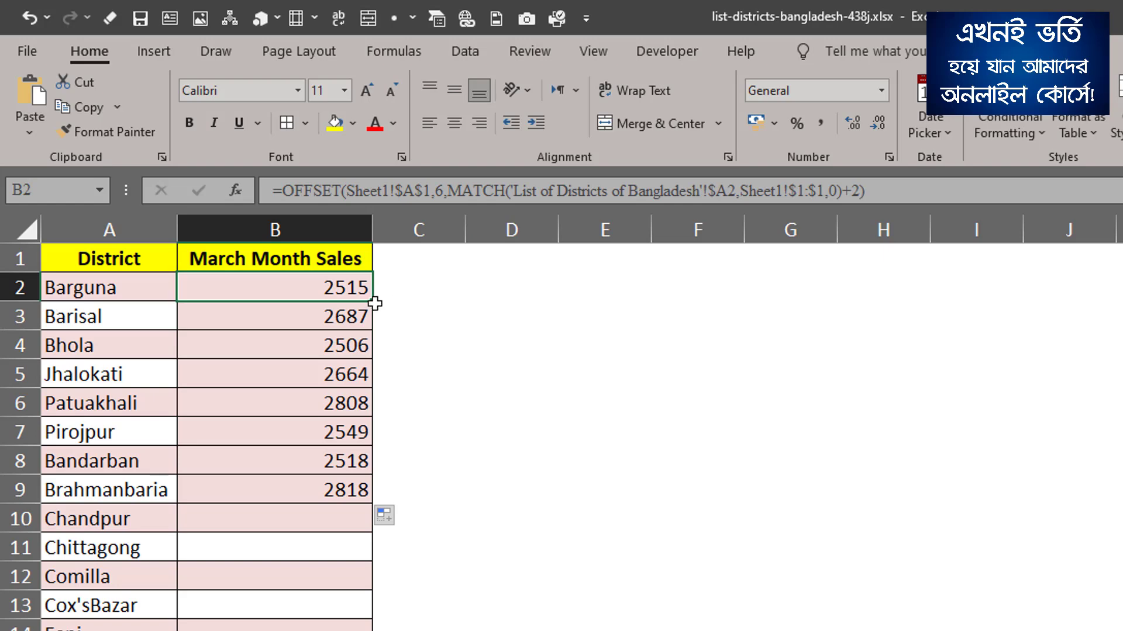
pyautogui.moveTo(374, 305); pyautogui.dragTo(375, 630)
pyautogui.scroll(3, 275, 435)
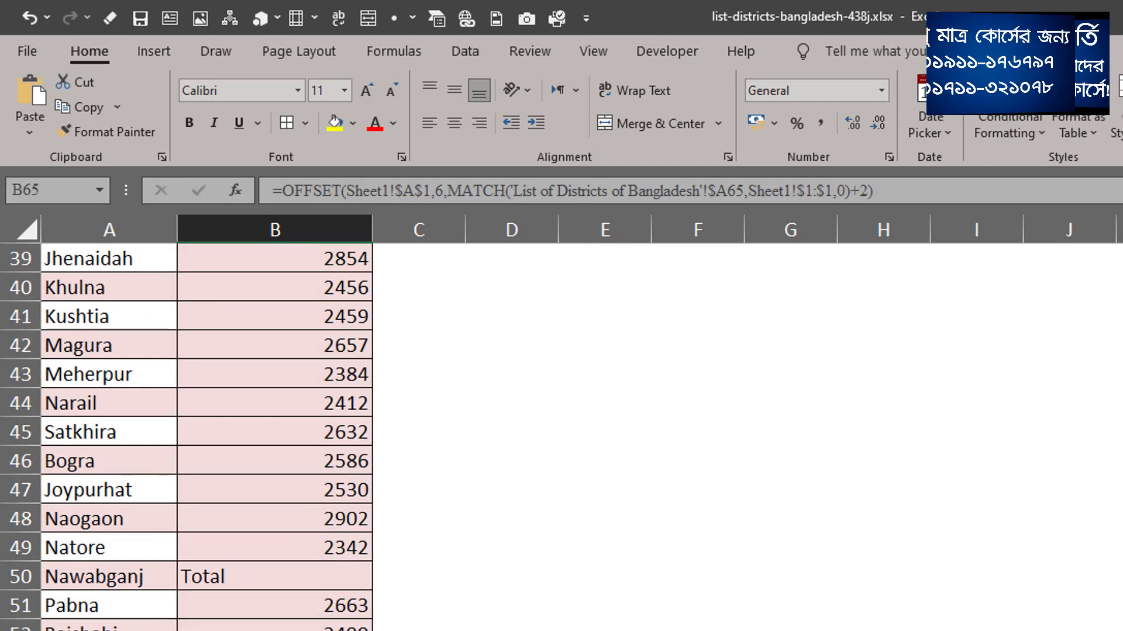
pyautogui.scroll(13, 275, 435)
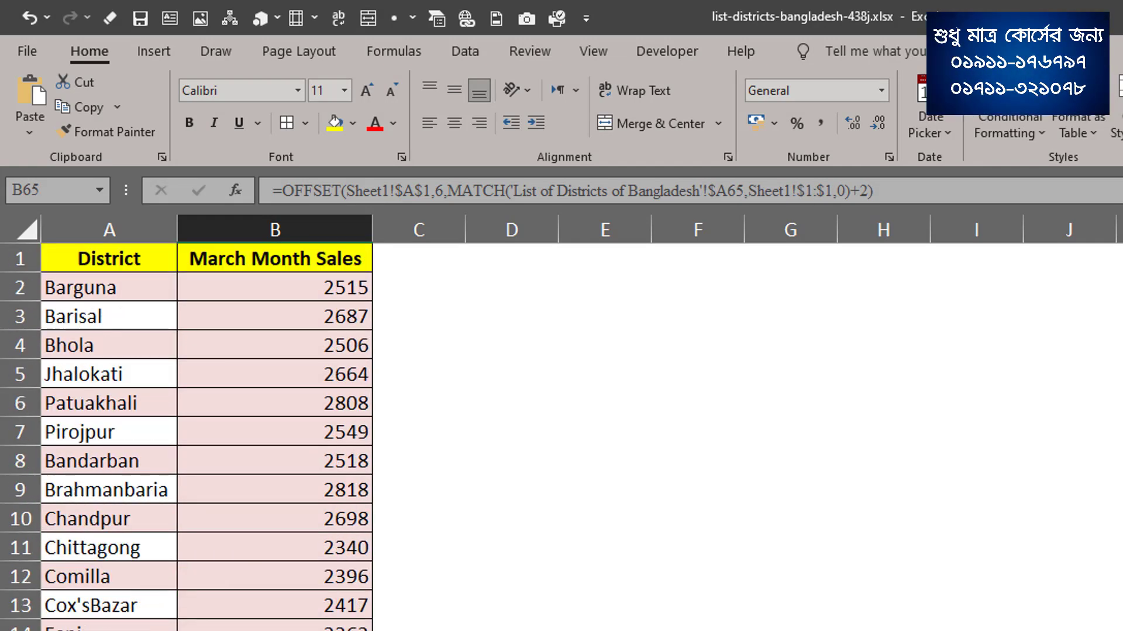
# Check the Nawabganj result in B50, then locate Nawabganj's table in Sheet1 and examine its month columns.
pyautogui.scroll(-13, 216, 541)
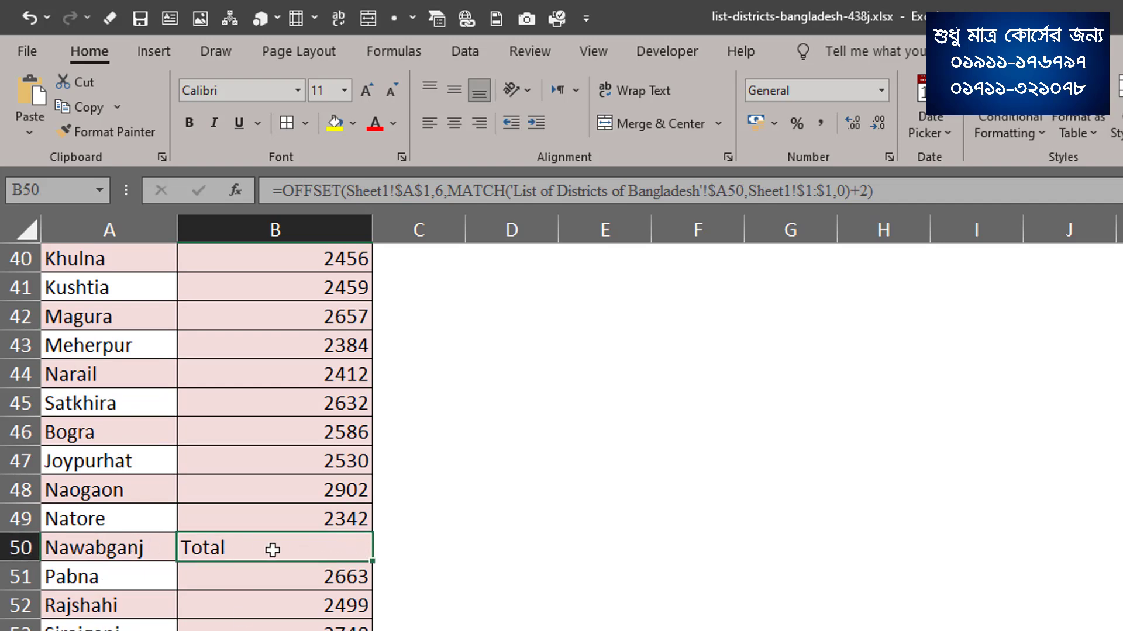
pyautogui.click(527, 630)
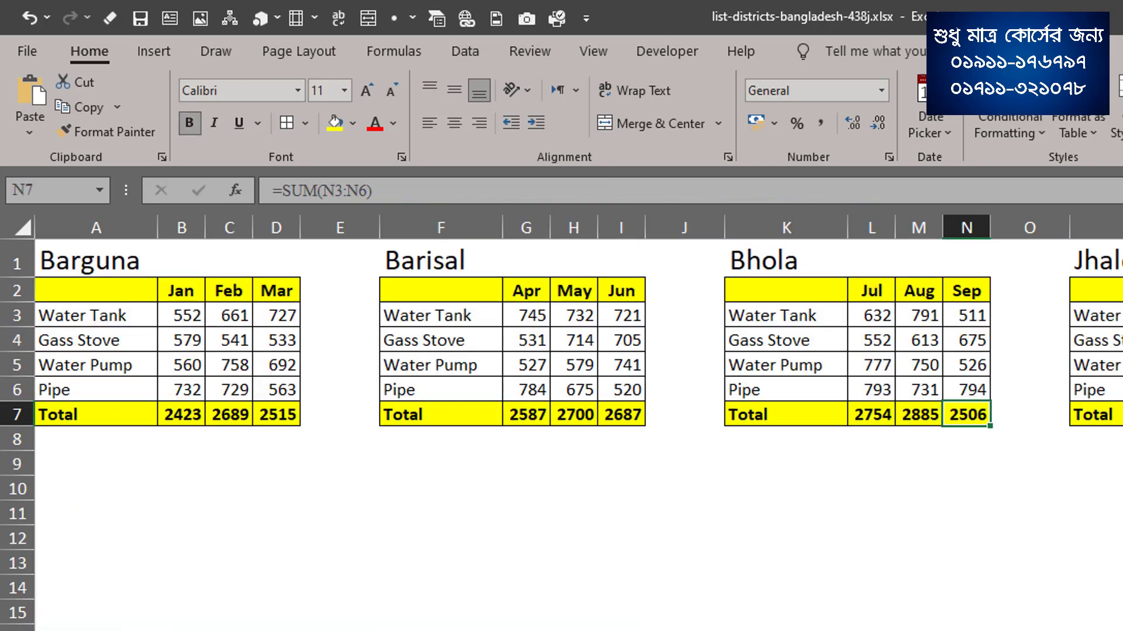
pyautogui.hscroll(20, 579, 351)
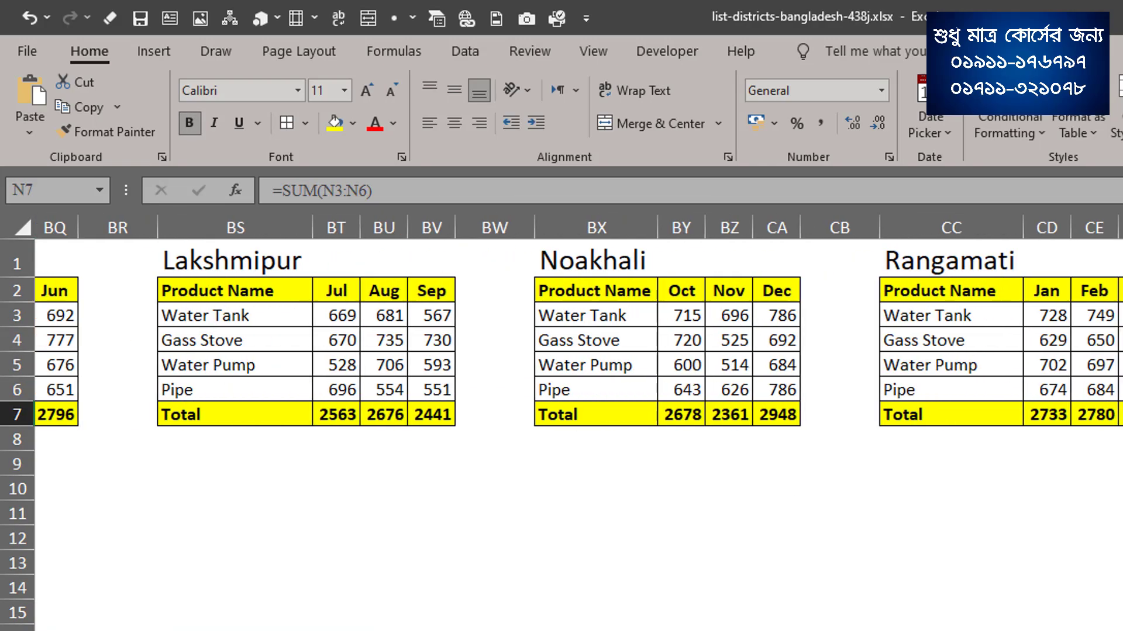
pyautogui.hscroll(15, 579, 351)
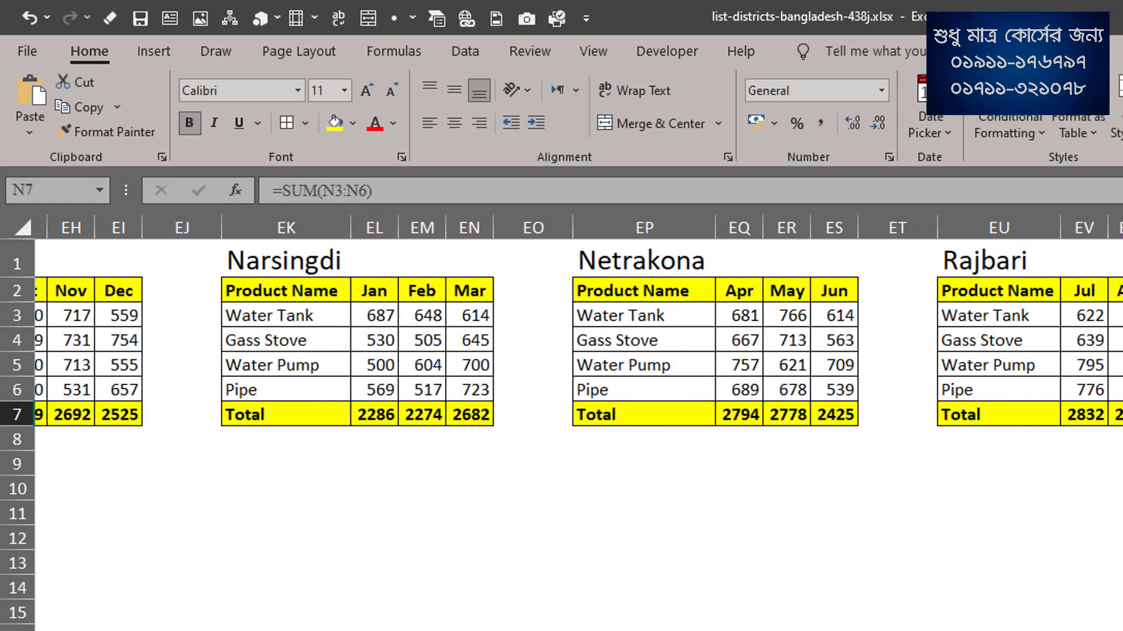
pyautogui.hscroll(15, 579, 351)
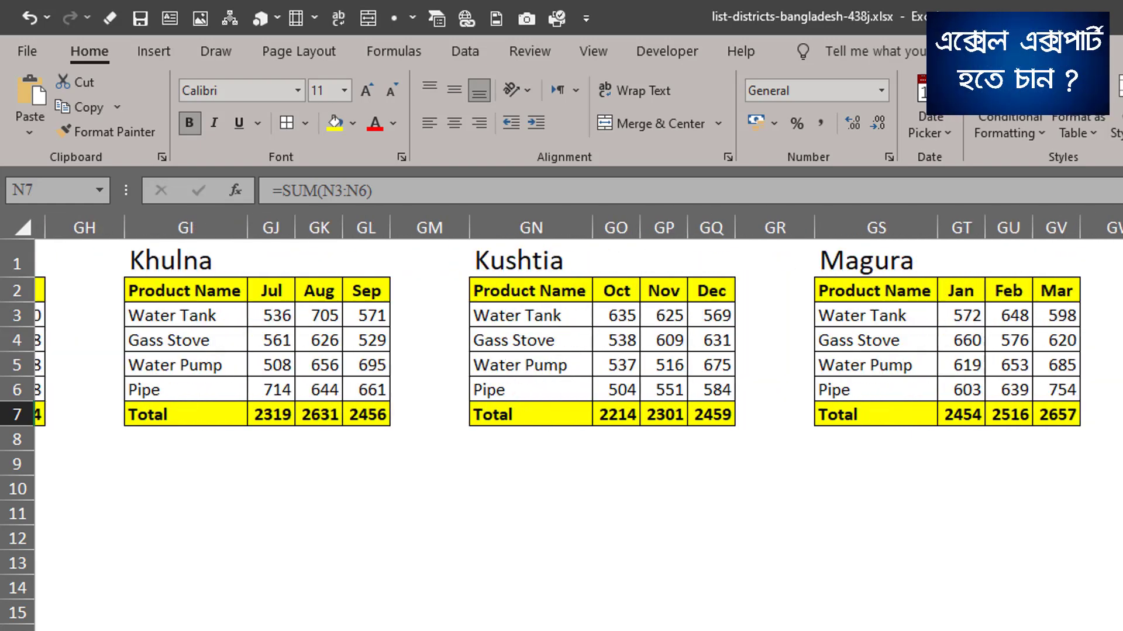
pyautogui.hscroll(12, 579, 351)
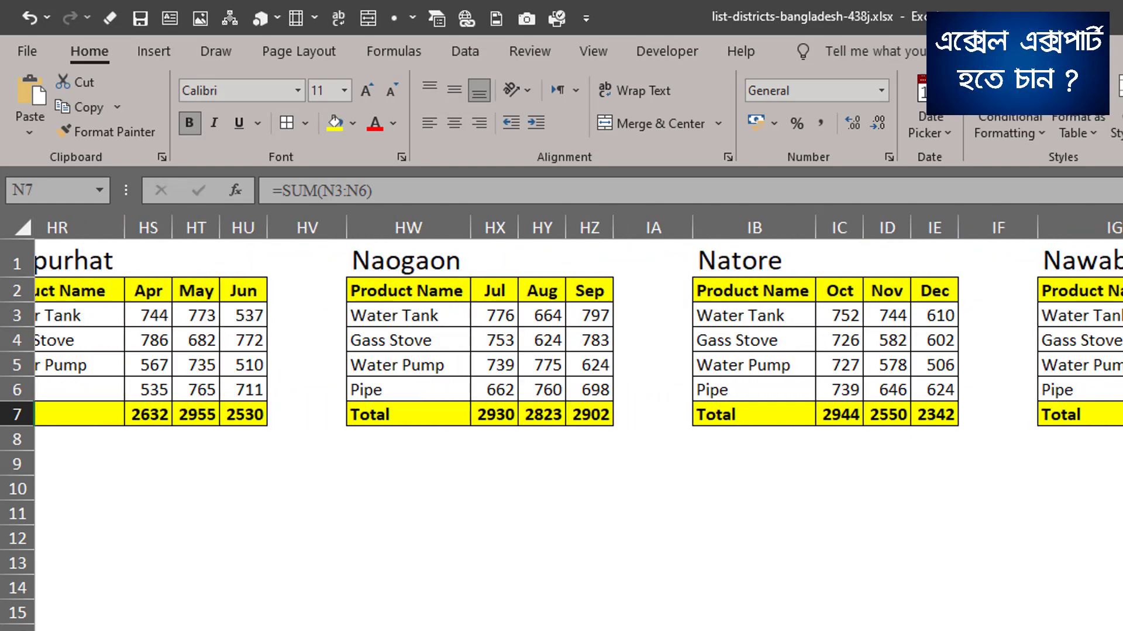
pyautogui.hscroll(3, 579, 338)
pyautogui.moveTo(947, 261); pyautogui.dragTo(1065, 420)
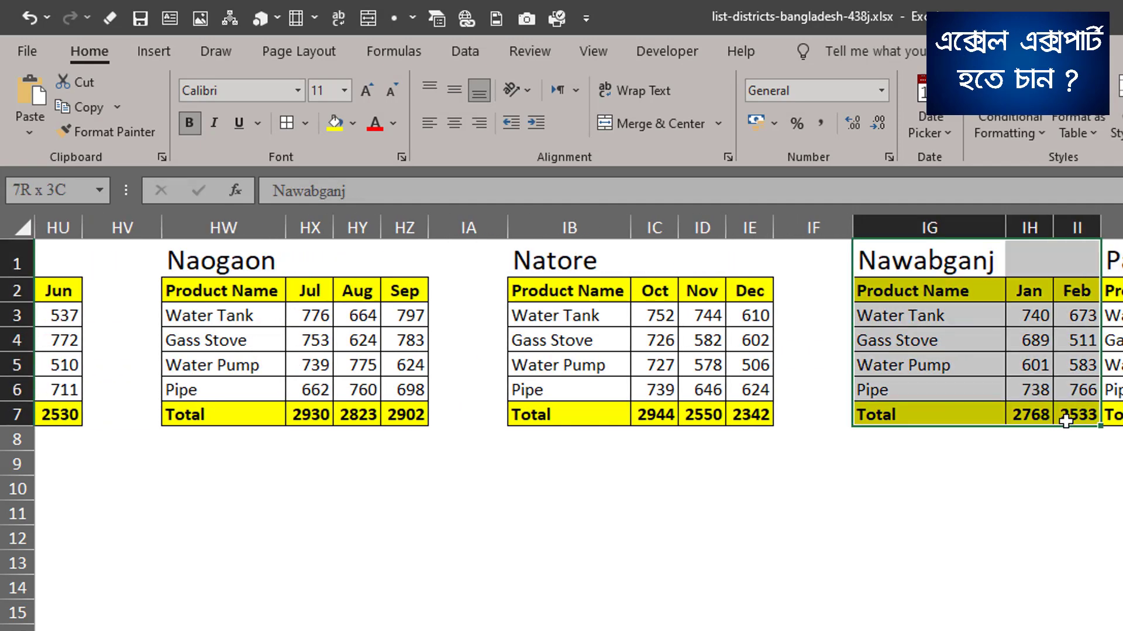
pyautogui.click(994, 409)
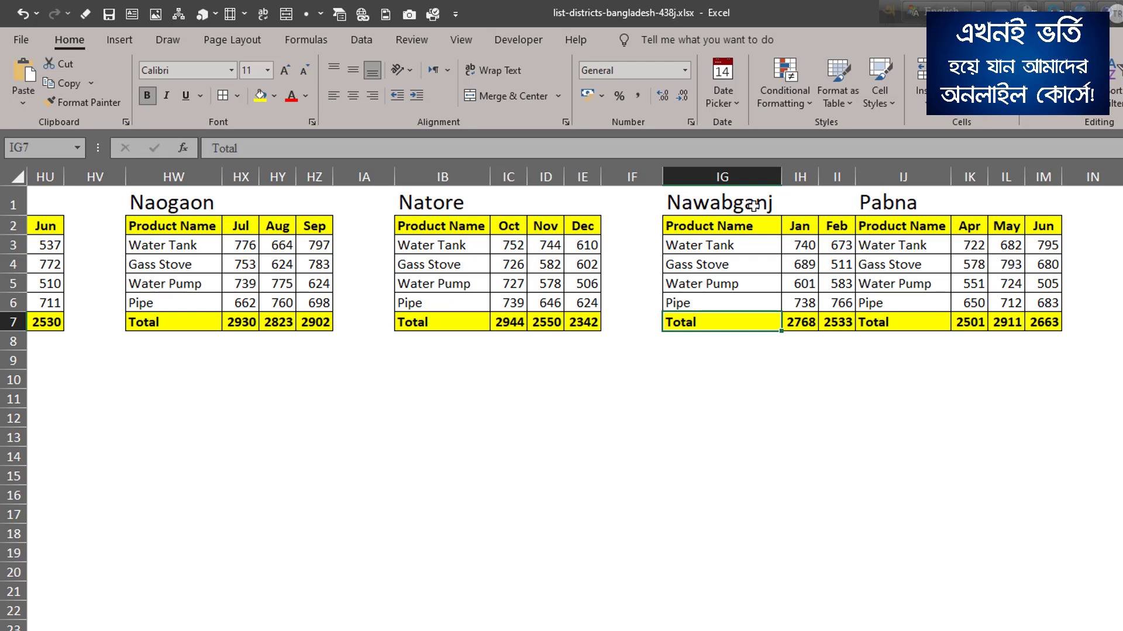
# Insert two blank columns between the Nawabganj and Pabna tables in Sheet1.
pyautogui.click(877, 175)
pyautogui.rightClick(877, 174)
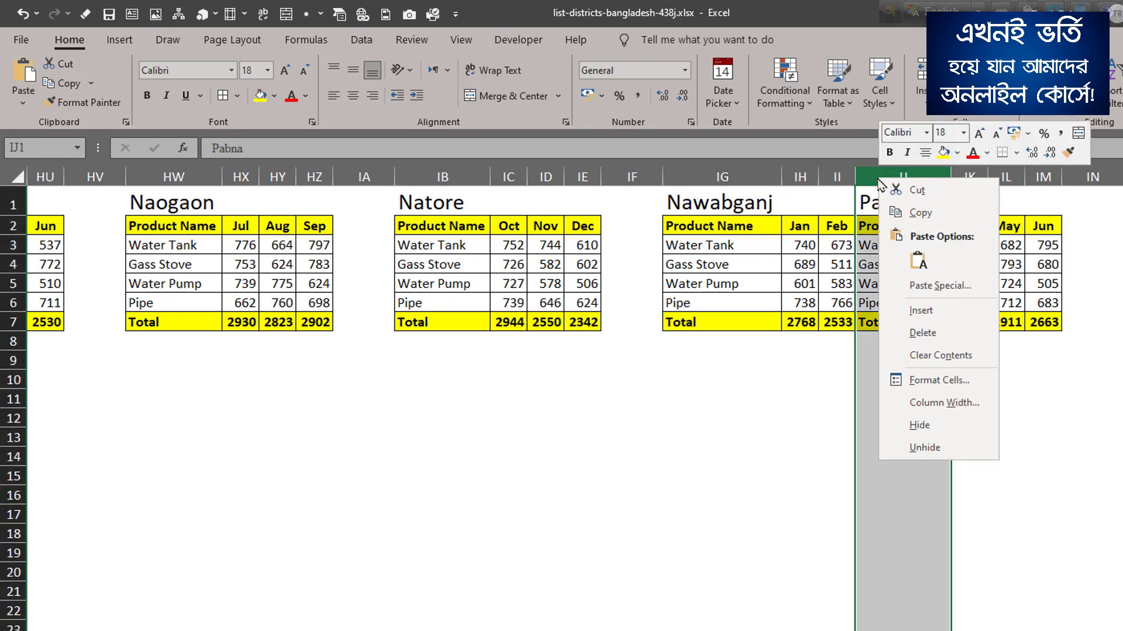
pyautogui.click(921, 310)
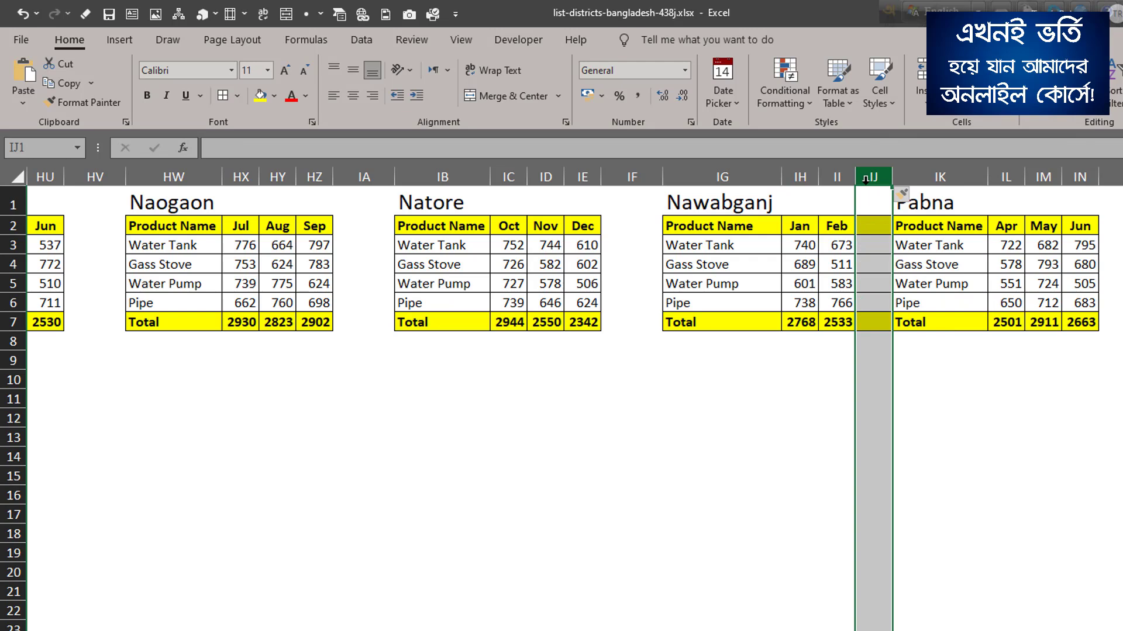
pyautogui.rightClick(868, 179)
pyautogui.click(943, 313)
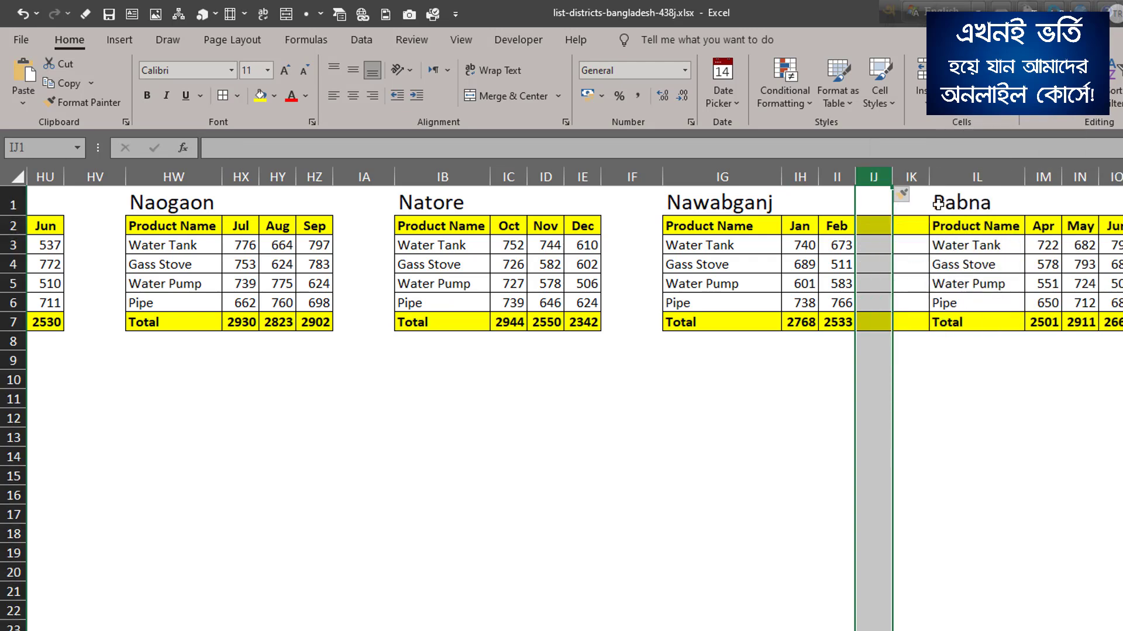
# Remove the fill color and borders from the blank spacer column IK before the Pabna table.
pyautogui.click(911, 177)
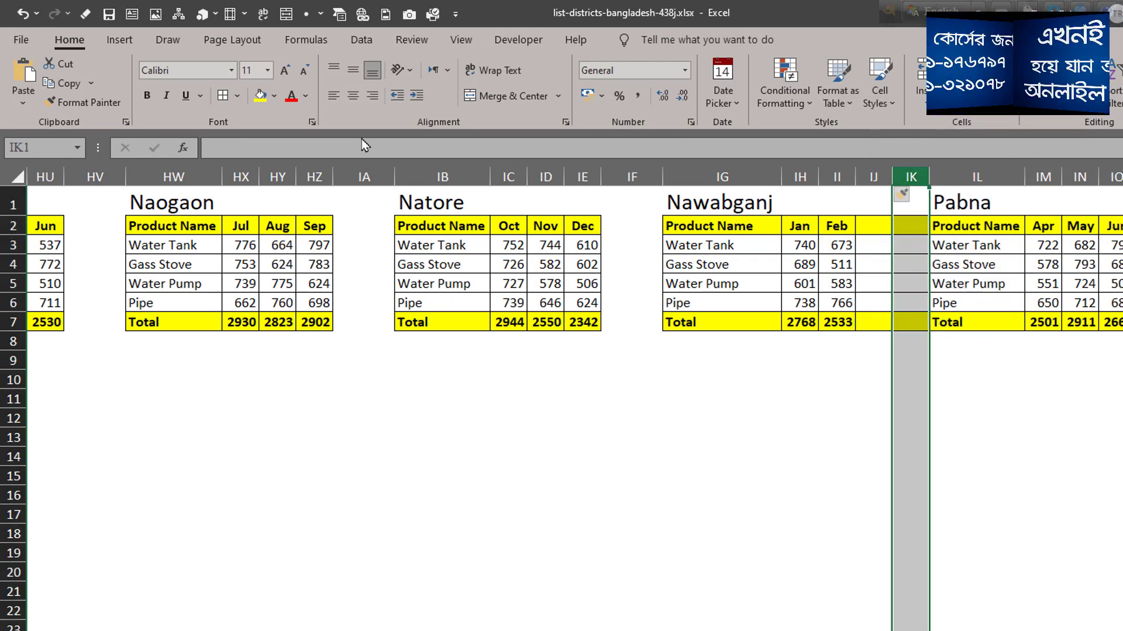
pyautogui.click(273, 95)
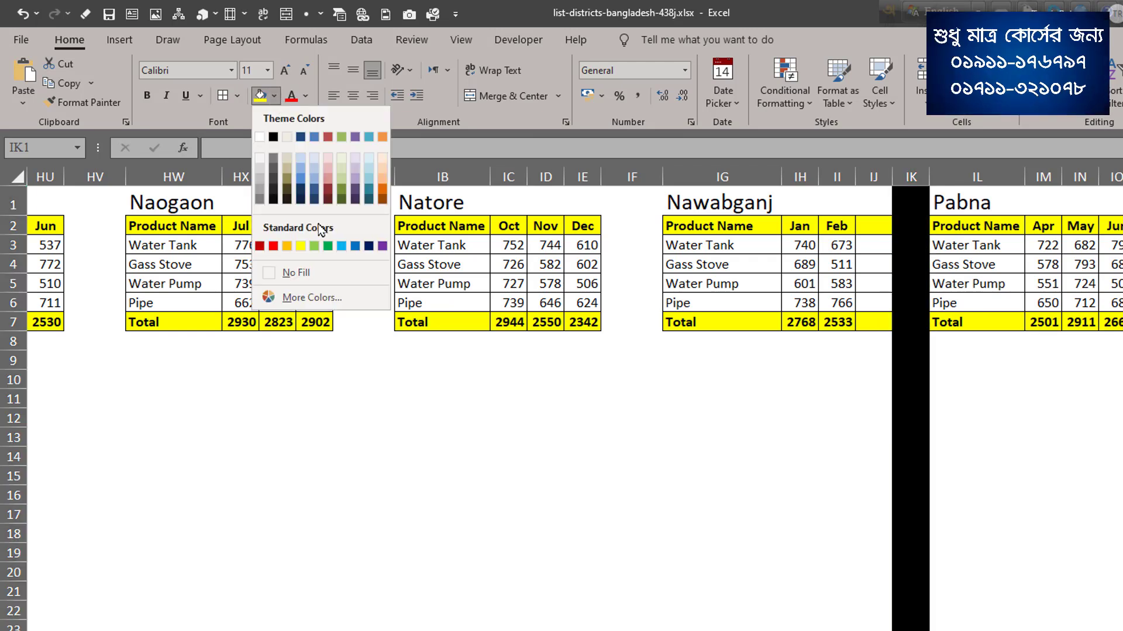
pyautogui.click(304, 274)
pyautogui.click(237, 95)
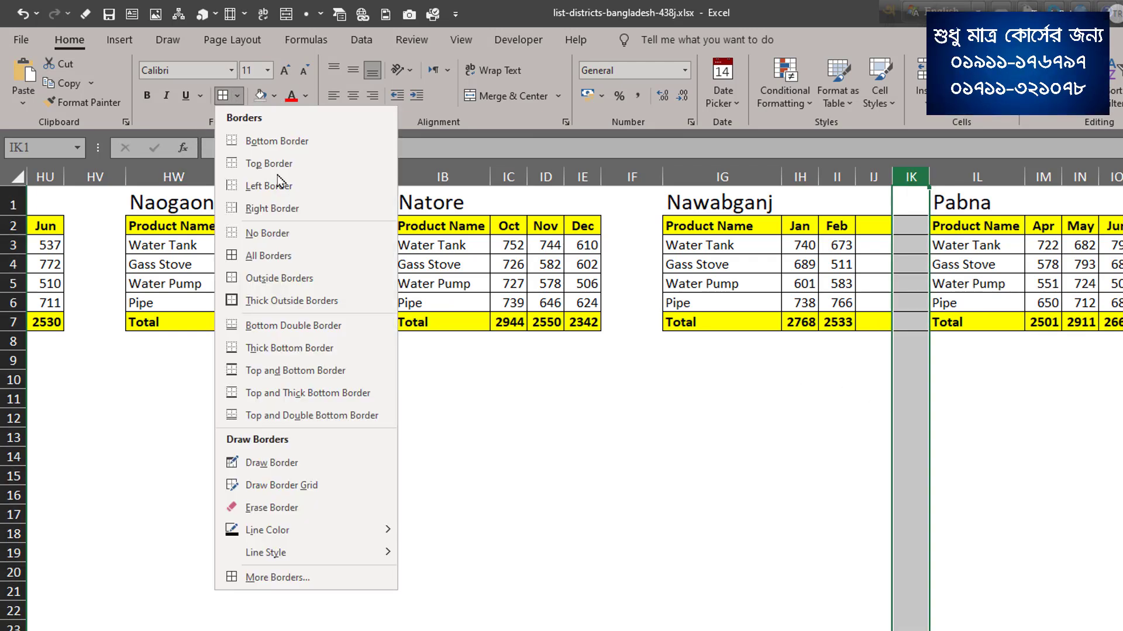
pyautogui.click(266, 230)
pyautogui.click(675, 433)
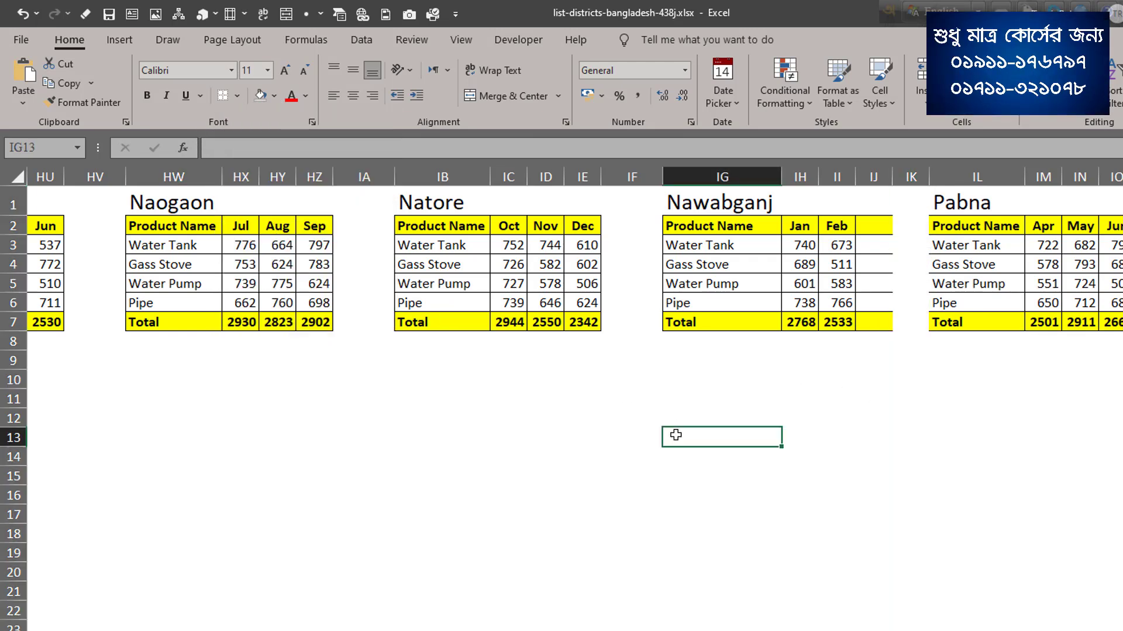
# Enter Mar as the third month header of the Nawabganj table in cell IJ2.
pyautogui.click(872, 231)
pyautogui.write('Mar')
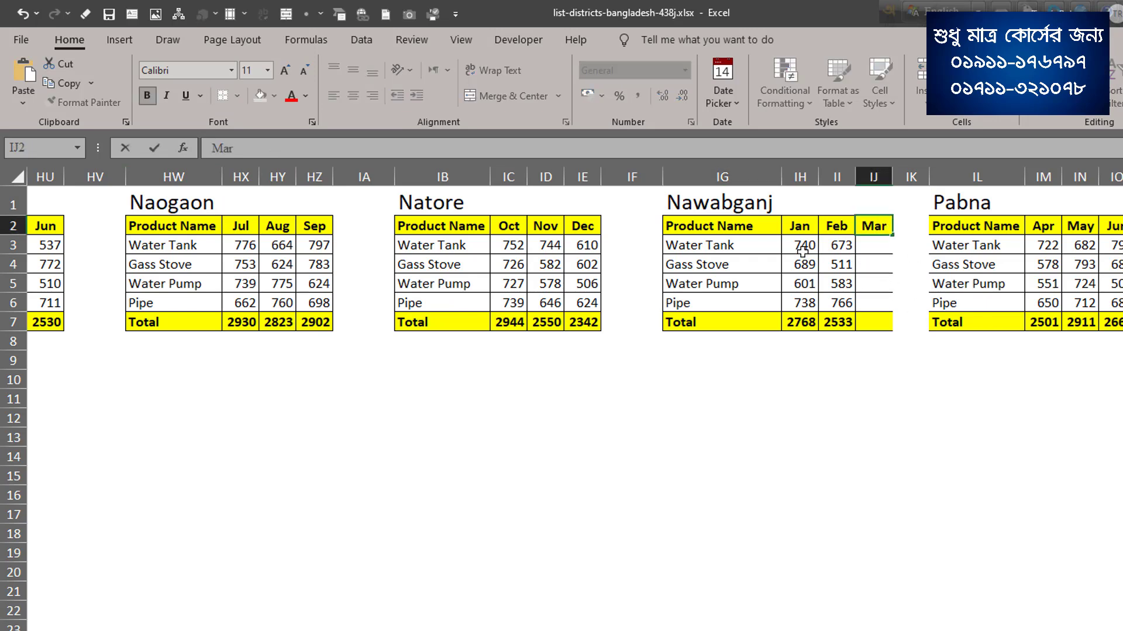
pyautogui.moveTo(807, 252); pyautogui.dragTo(833, 298)
pyautogui.click(876, 259)
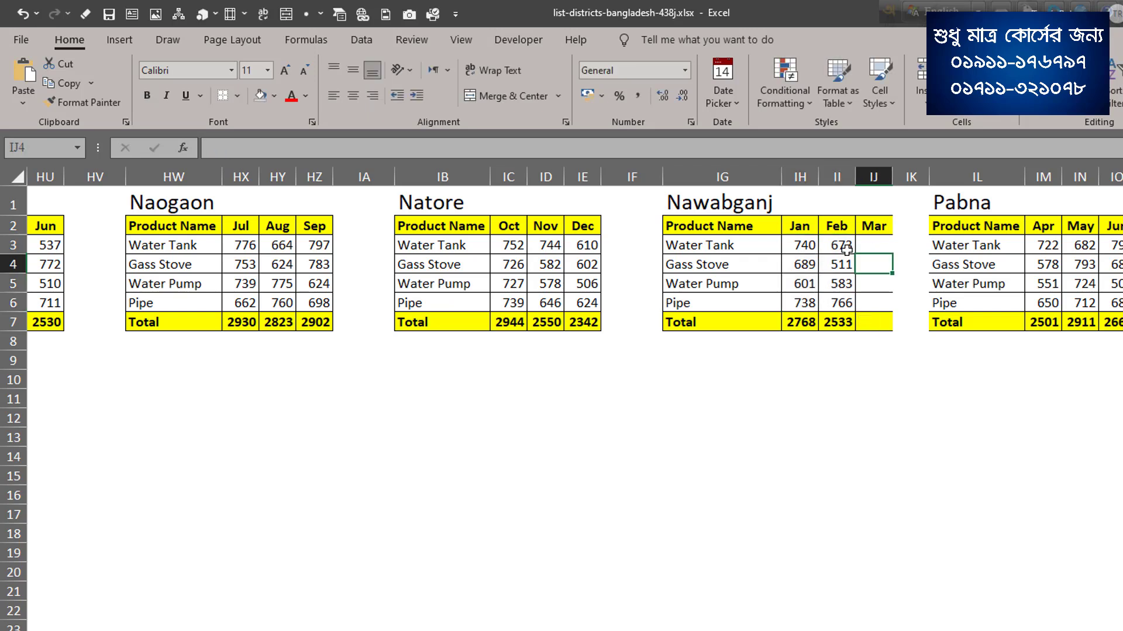
# Copy Nawabganj's Jan product sales into IJ3:IJ6 under Mar and extend the total formula to IJ7.
pyautogui.moveTo(810, 246); pyautogui.dragTo(801, 303)
pyautogui.hotkey('ctrl', 'c')
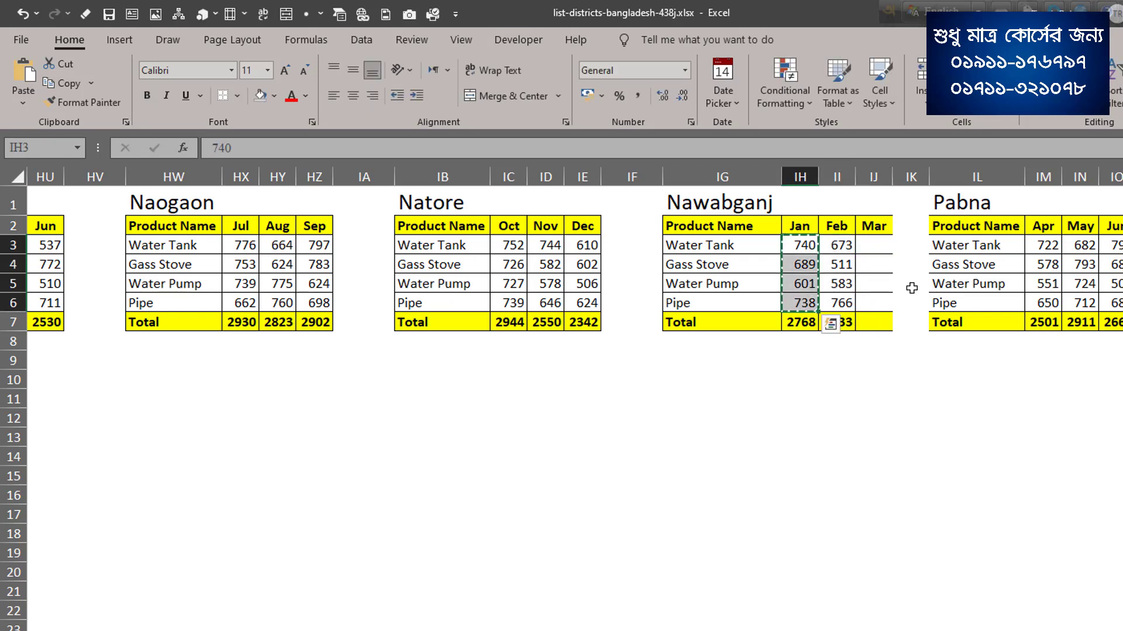
pyautogui.click(886, 248)
pyautogui.hotkey('ctrl', 'v')
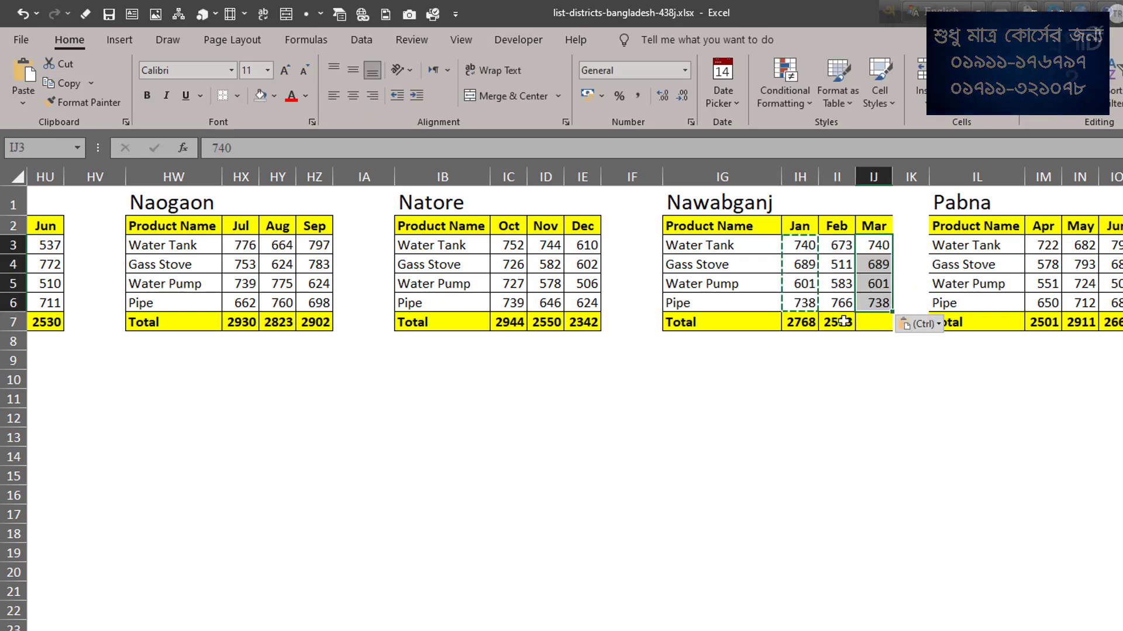
pyautogui.click(820, 328)
pyautogui.moveTo(821, 334); pyautogui.dragTo(886, 328)
# Apply all borders to the Nawabganj month columns in IH2:IJ7.
pyautogui.moveTo(817, 229); pyautogui.dragTo(877, 330)
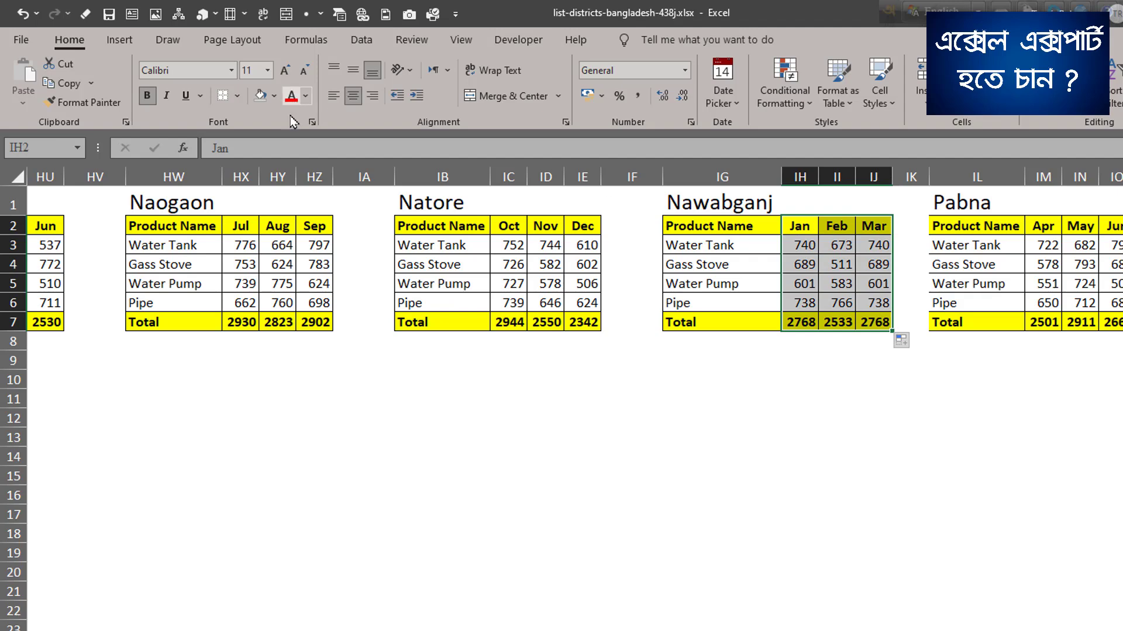
pyautogui.click(237, 95)
pyautogui.click(263, 253)
pyautogui.click(907, 444)
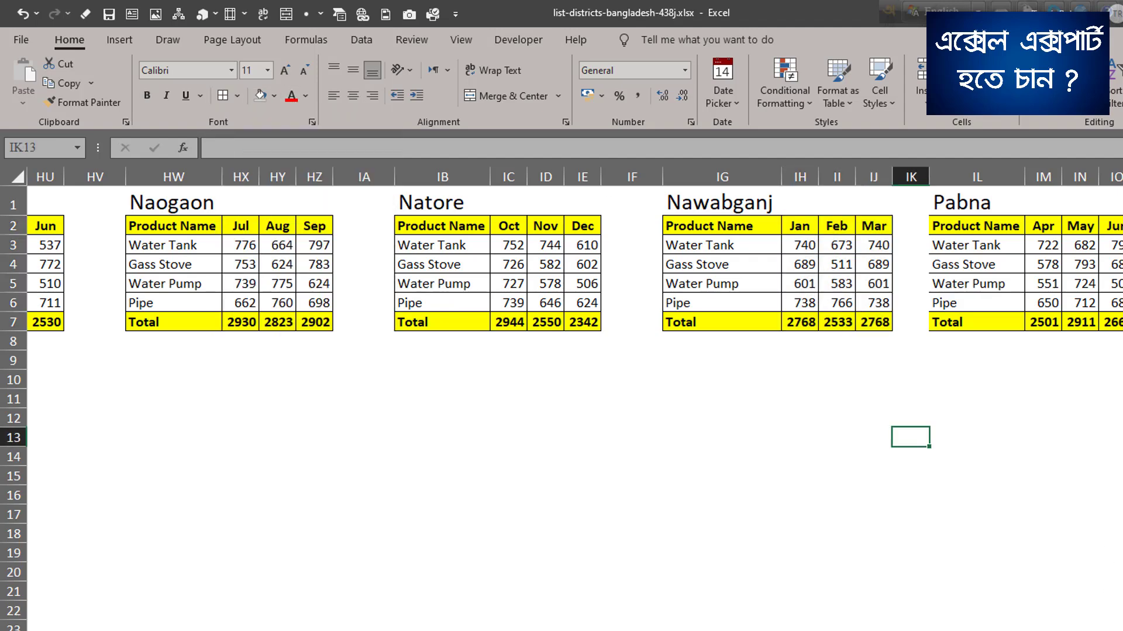
# Review the remaining district tables in Sheet1 and recheck Nawabganj's March sales formula result in B50 of the district list.
pyautogui.hscroll(7, 574, 308)
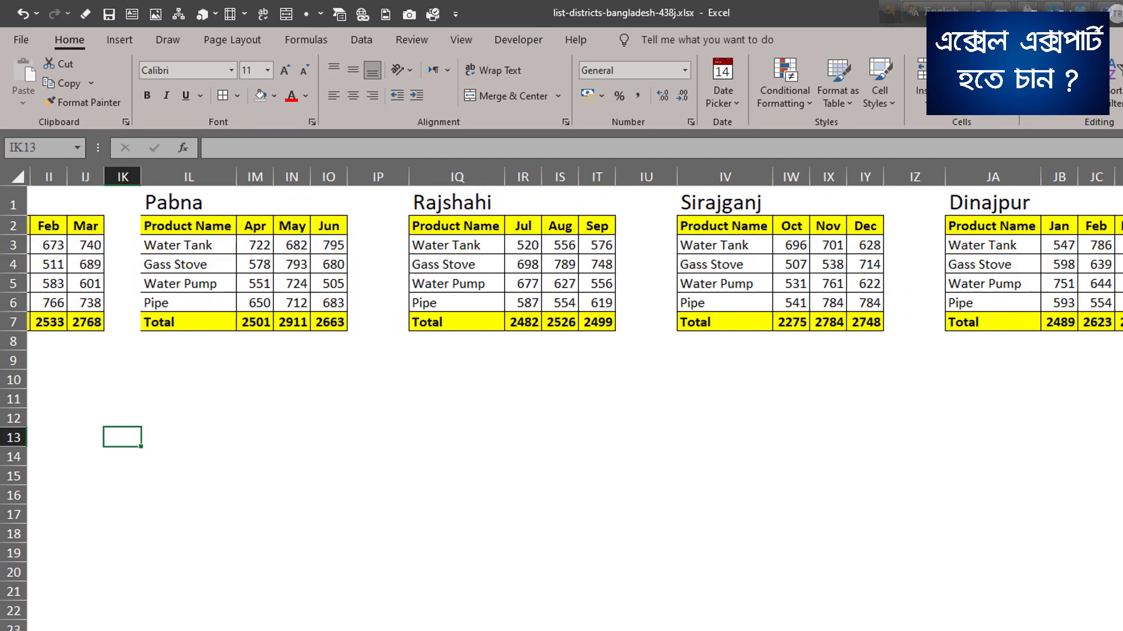
pyautogui.hscroll(-20, 574, 308)
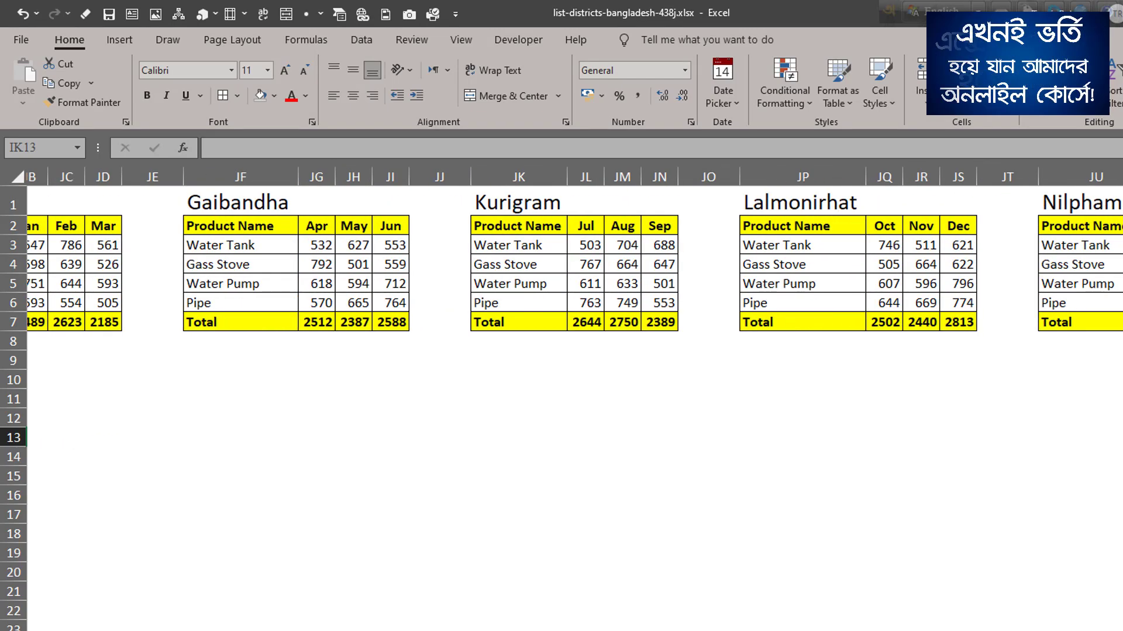
pyautogui.hscroll(-20, 574, 307)
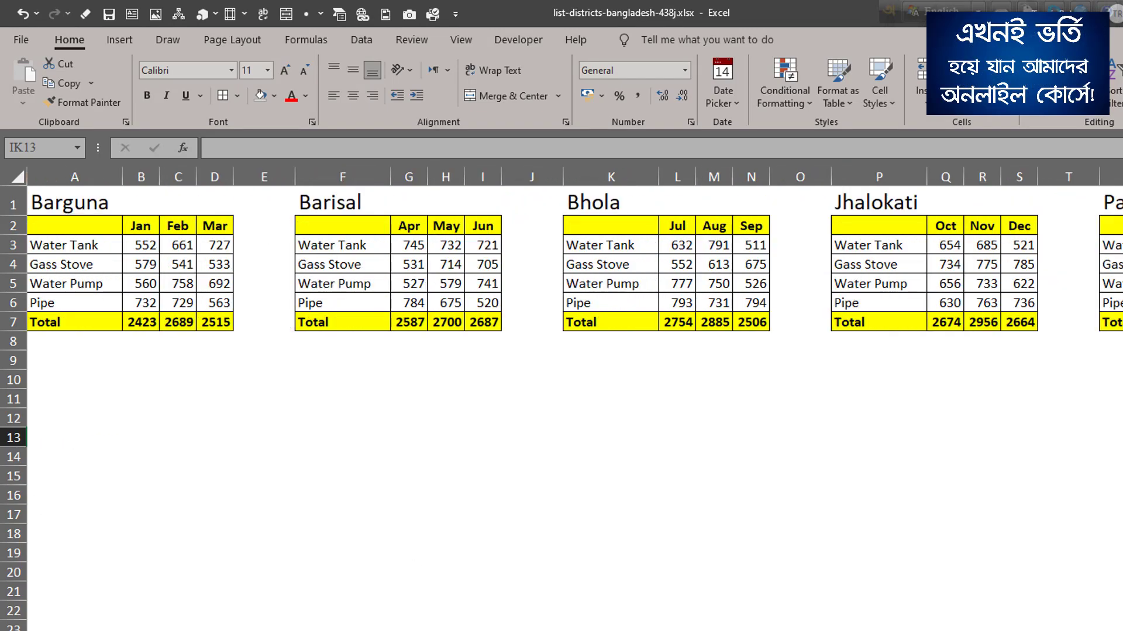
pyautogui.hotkey('ctrl', 'pageup')
pyautogui.click(345, 428)
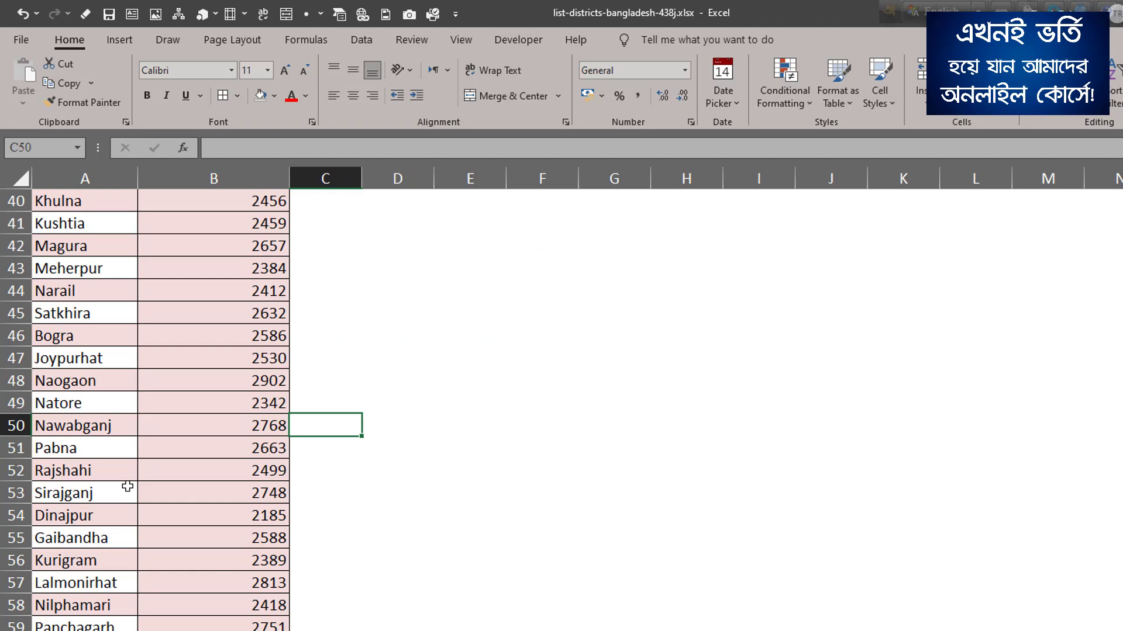
pyautogui.click(227, 425)
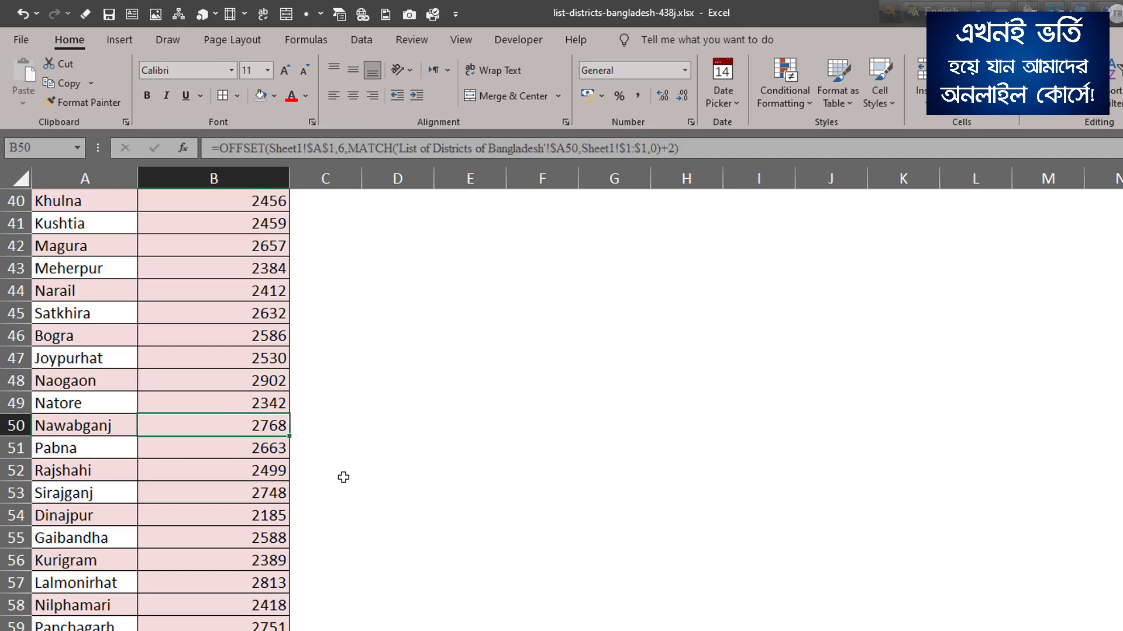
pyautogui.scroll(13, 180, 358)
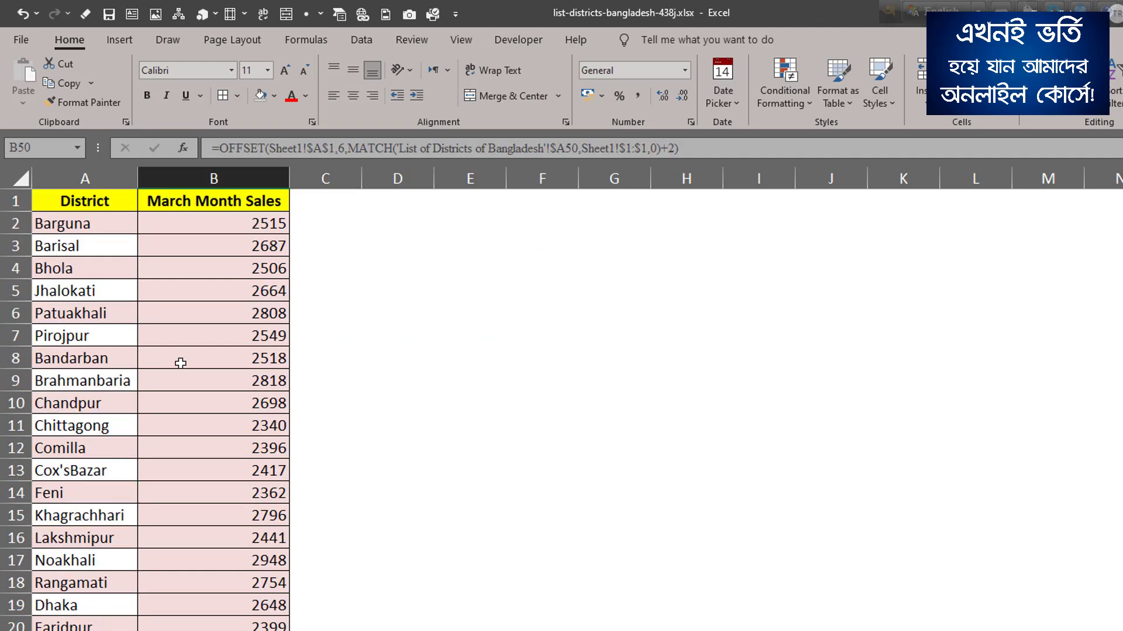